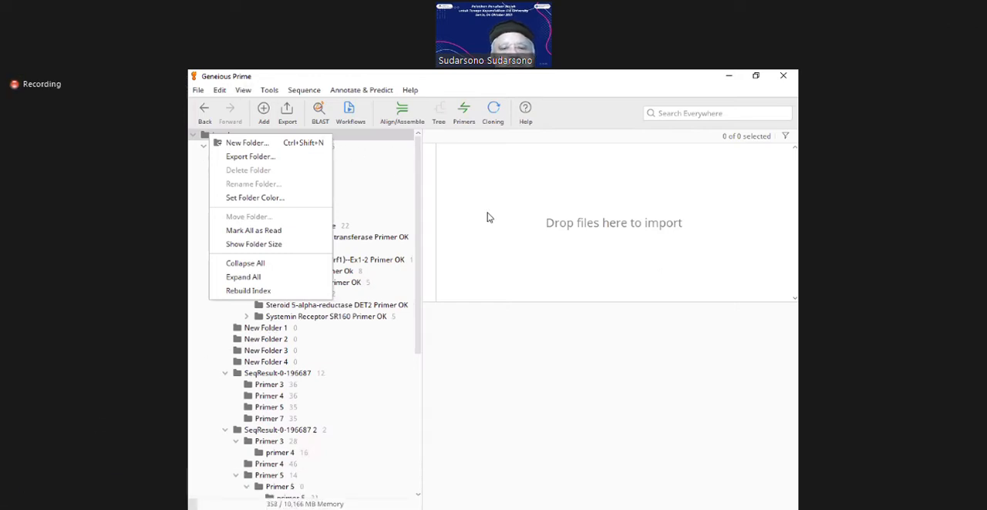
Step: Collapse the nested New Folder and the expanded asparagine synthetase project folder in the local folder tree
{"action": "left_click", "coordinate": [439, 218]}
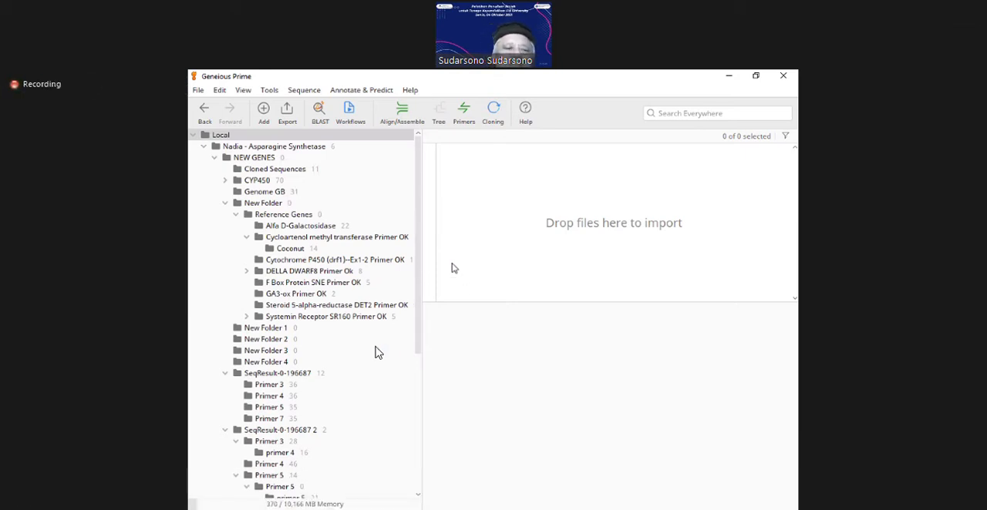
{"action": "left_click", "coordinate": [225, 203]}
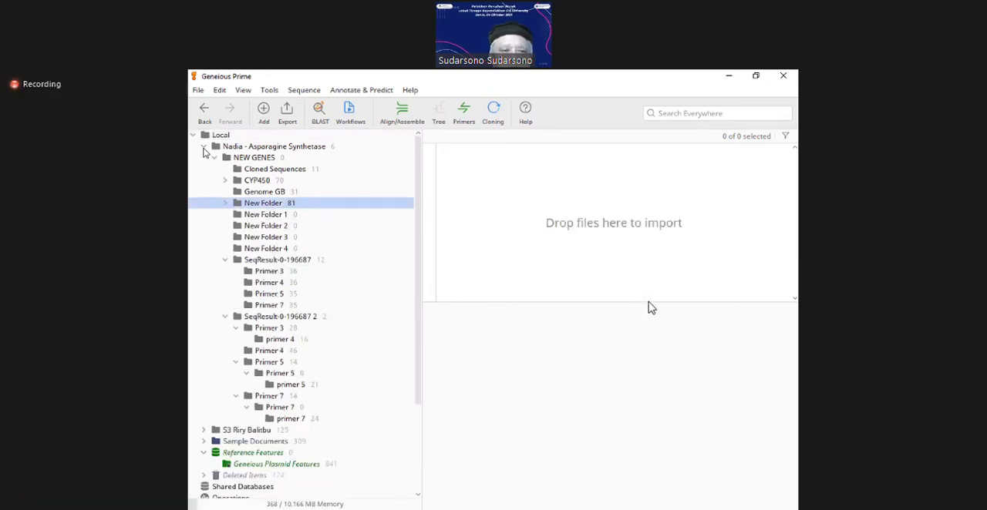
{"action": "left_click", "coordinate": [204, 148]}
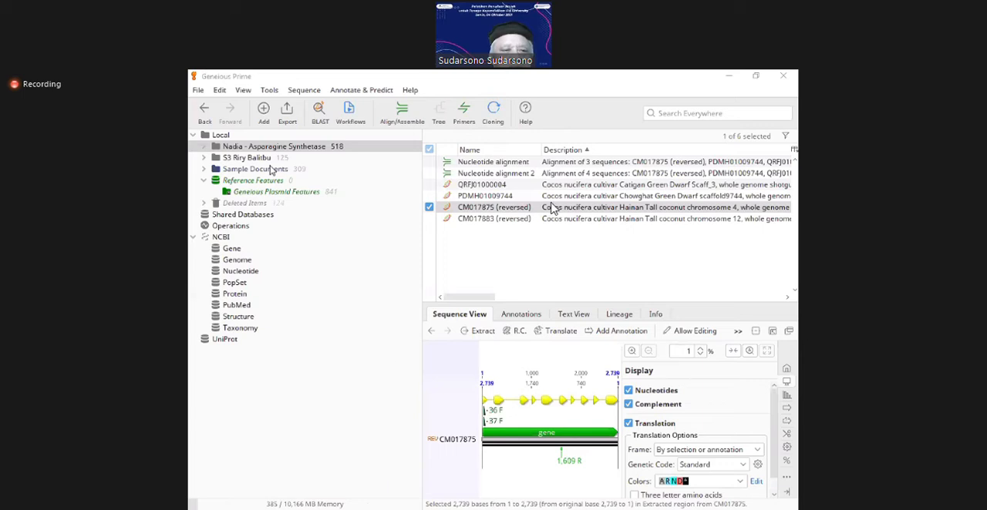
Step: Create a new folder named AGH635 directly under the Local folder
{"action": "left_click", "coordinate": [221, 136]}
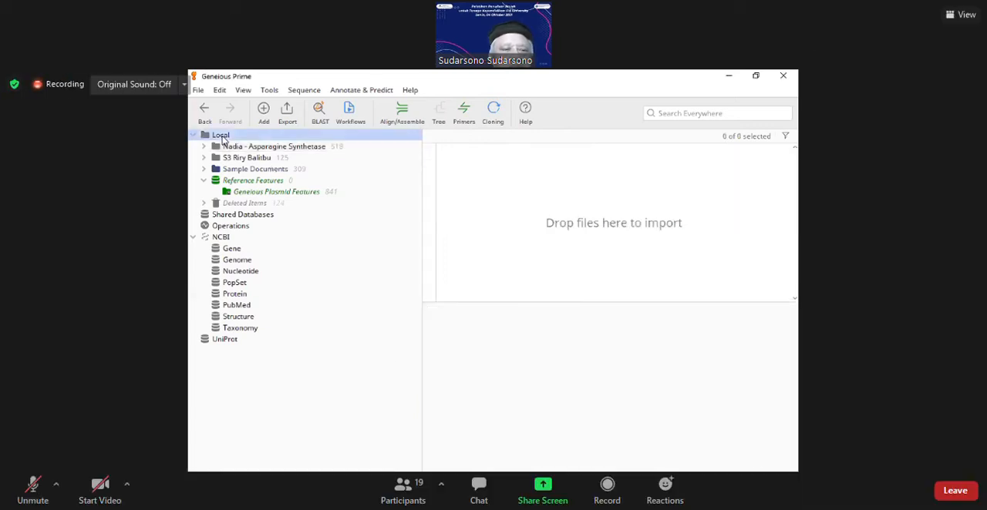
{"action": "right_click", "coordinate": [207, 136]}
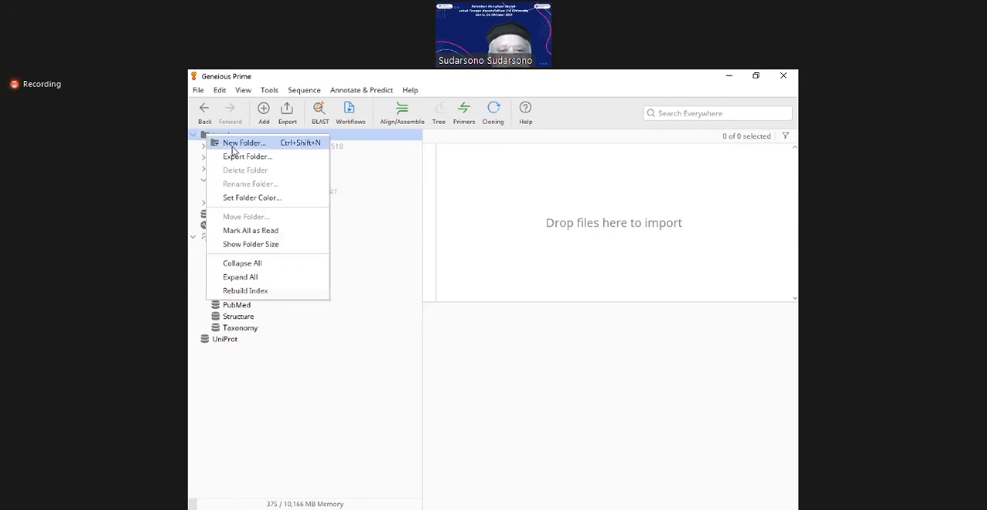
{"action": "left_click", "coordinate": [235, 144]}
{"action": "type", "text": "AG"}
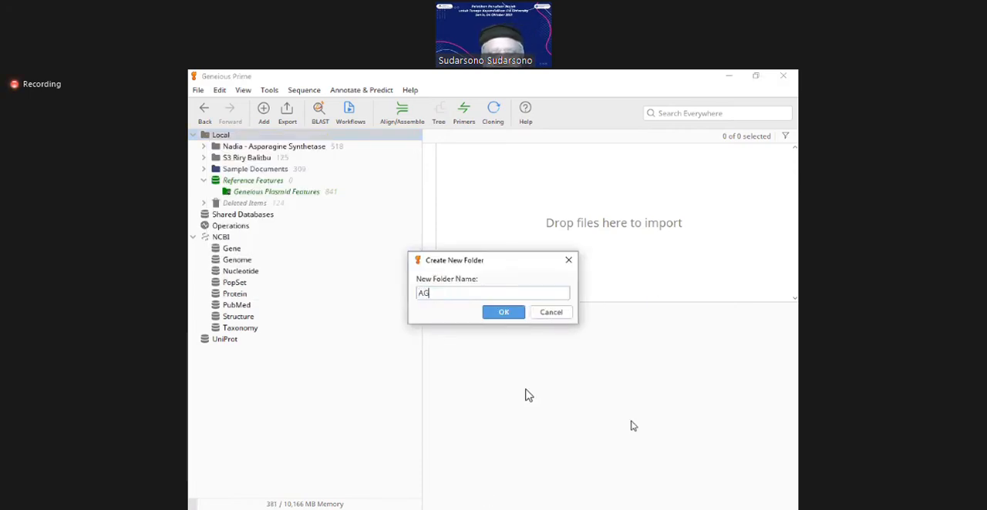
{"action": "type", "text": "H635"}
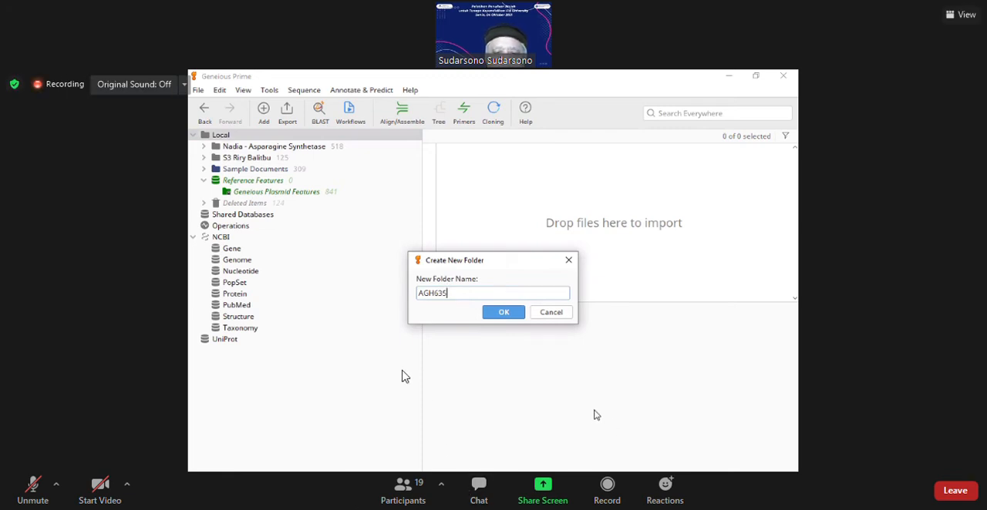
{"action": "left_click", "coordinate": [511, 318]}
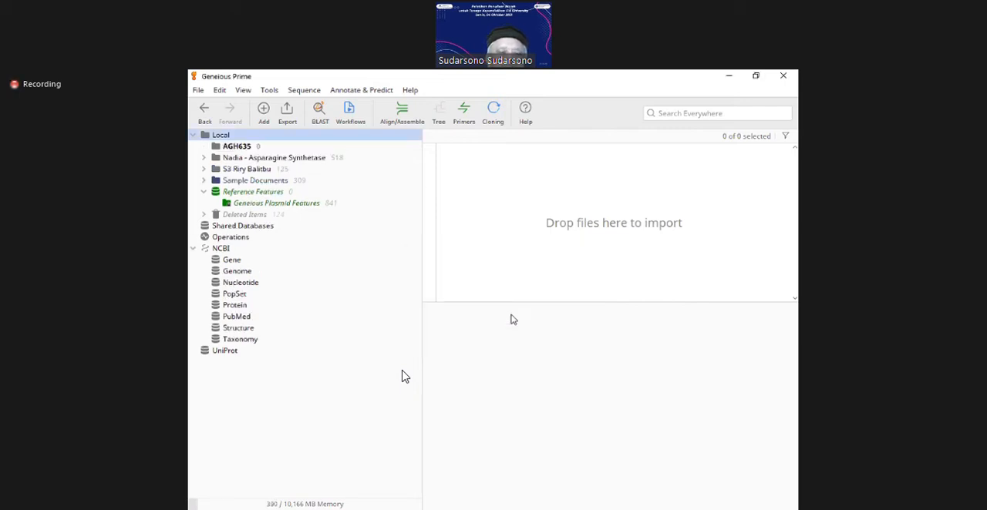
Step: Bring the three CM017872 coconut chromosome 1 sequences into the AGH635 folder and clear their selection
{"action": "left_click", "coordinate": [239, 147]}
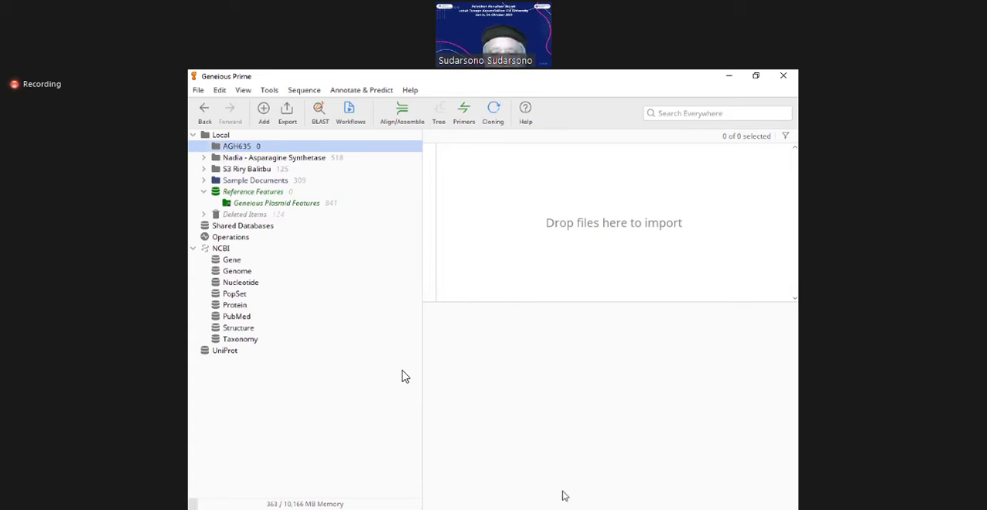
{"action": "left_click", "coordinate": [417, 509]}
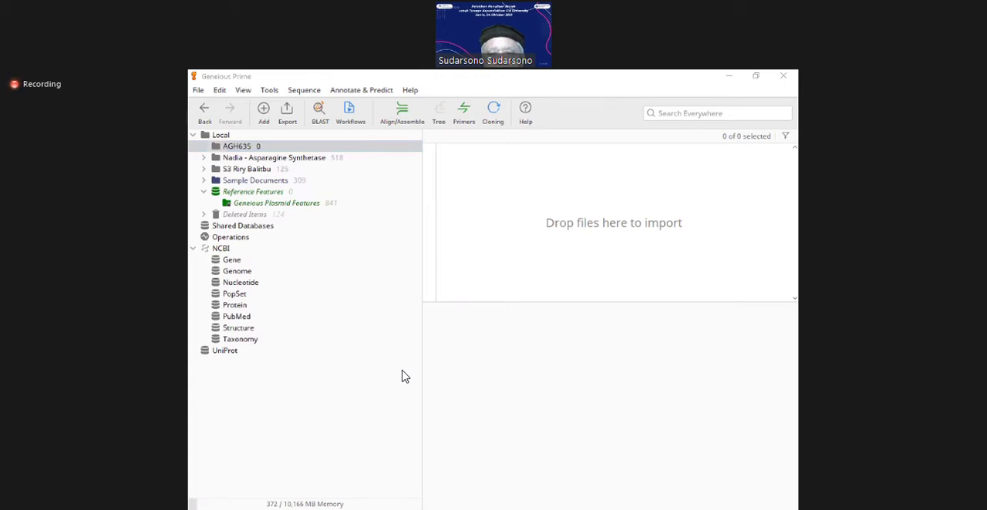
{"action": "left_click", "coordinate": [613, 383]}
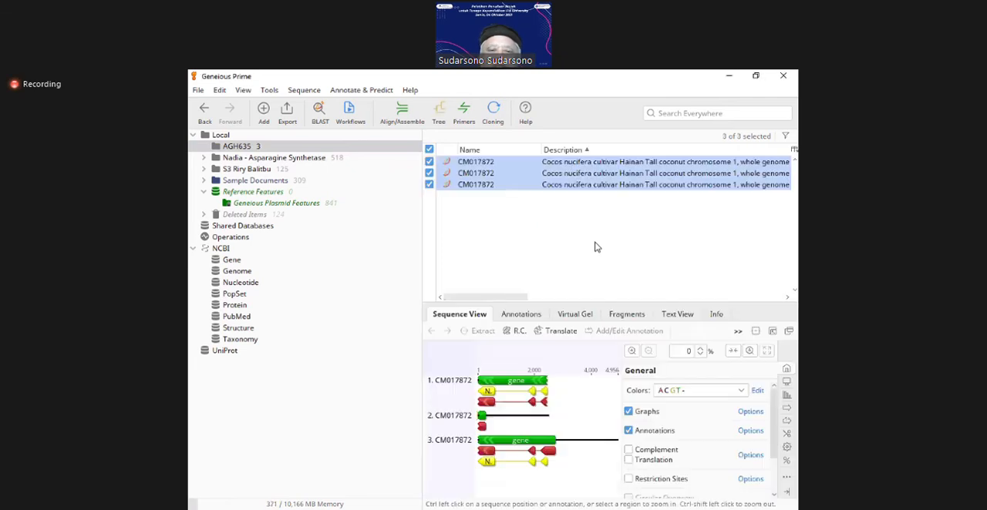
{"action": "left_click", "coordinate": [591, 244]}
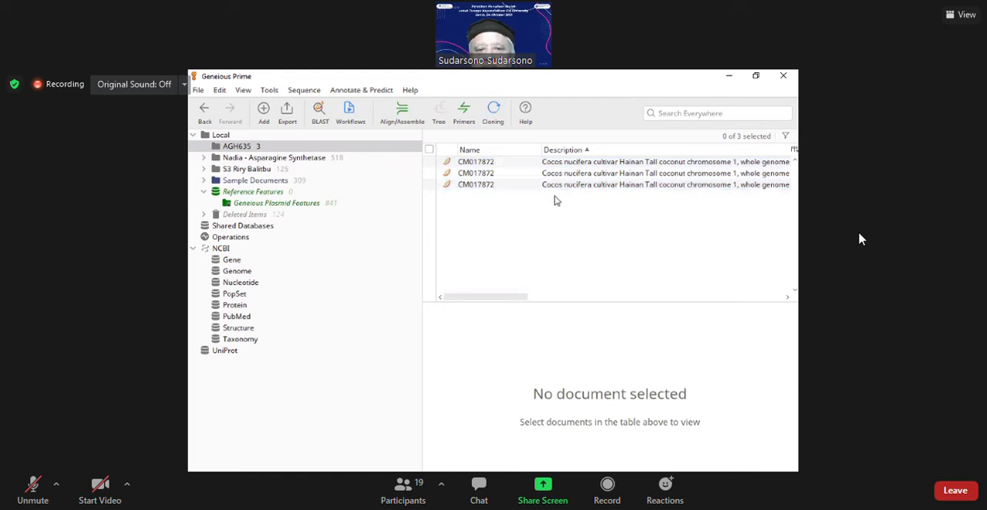
Step: Open the first CM017872 sequence in the enlarged sequence viewer and magnify it until individual bases are readable
{"action": "left_click", "coordinate": [478, 164]}
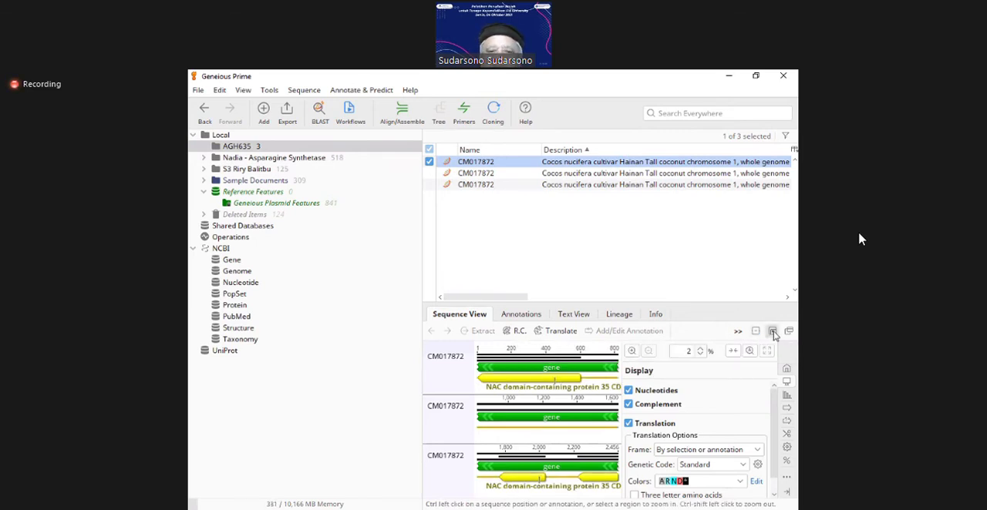
{"action": "left_click", "coordinate": [773, 332]}
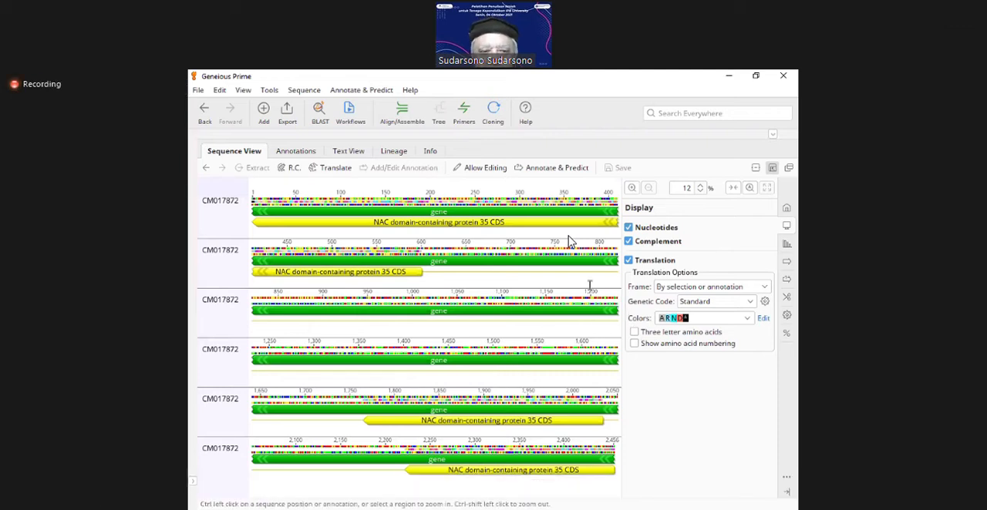
{"action": "left_click", "coordinate": [631, 190]}
{"action": "left_click", "coordinate": [630, 190]}
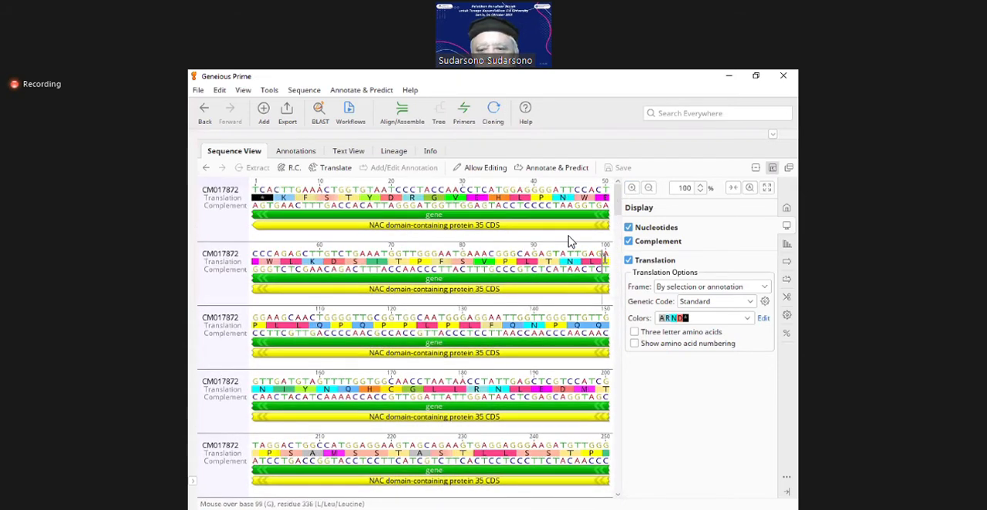
Step: Hide the complement and translation of the sequence, leaving only nucleotides, and return to an overview of the whole gene
{"action": "left_click", "coordinate": [628, 242]}
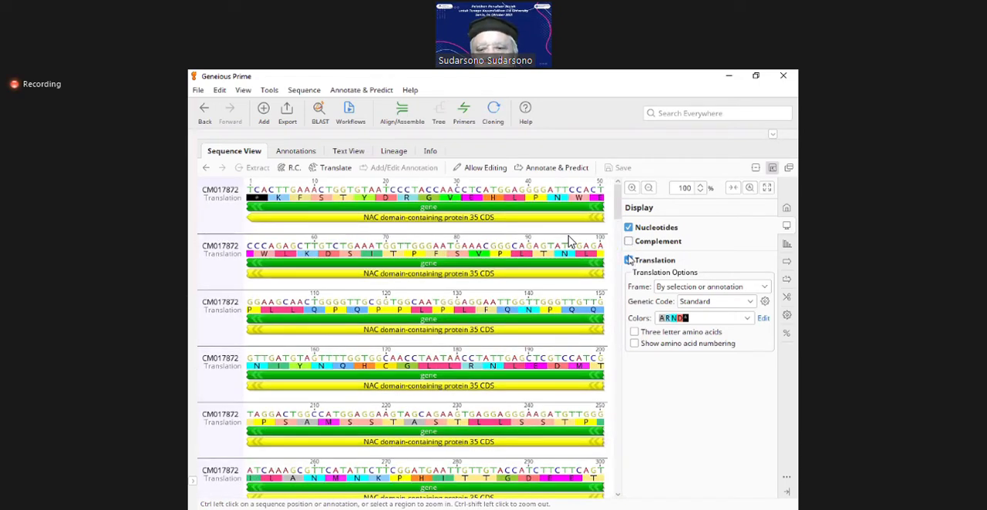
{"action": "left_click", "coordinate": [628, 261]}
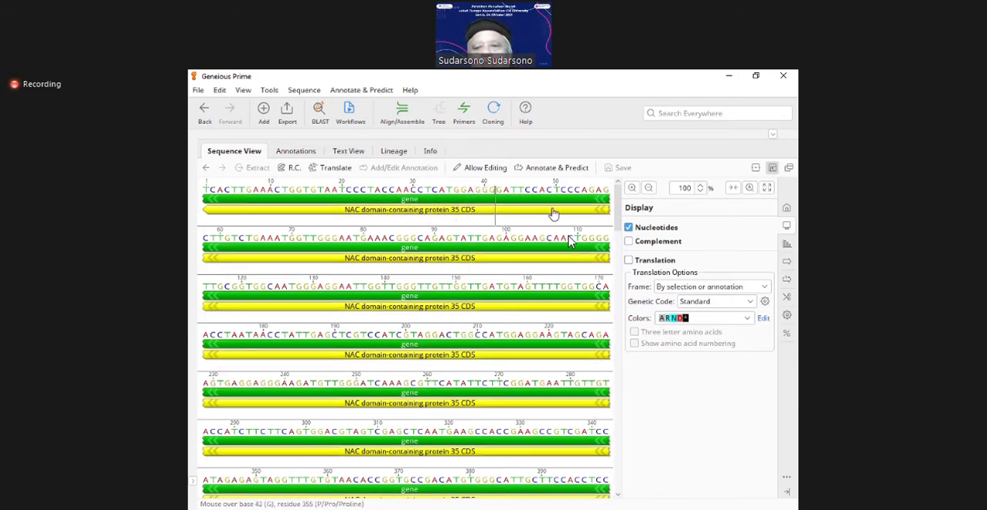
{"action": "left_click", "coordinate": [648, 188]}
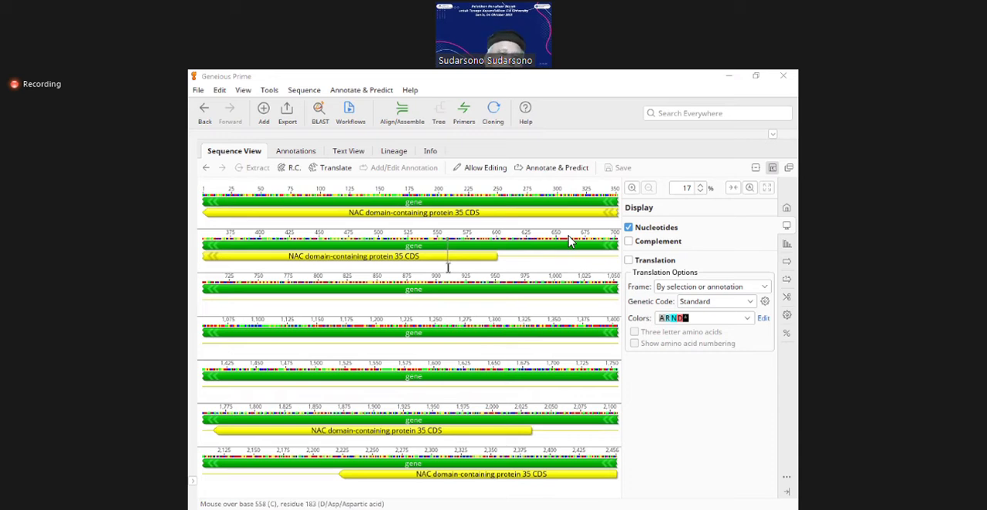
Step: Select the whole sequence and examine the NAC domain-containing protein 35 CDS intervals, including the bases at both ends of the gene
{"action": "key", "text": "ctrl+a"}
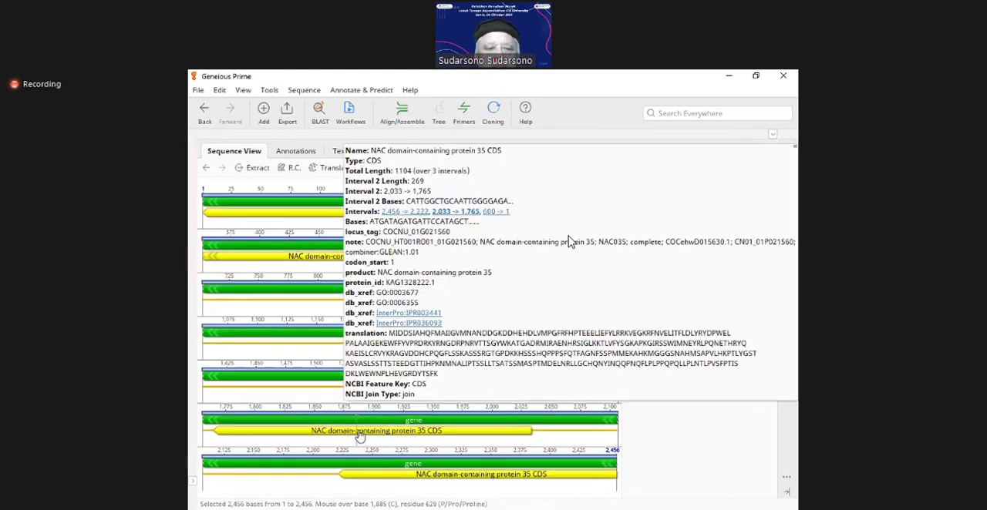
{"action": "mouse_move", "coordinate": [297, 217]}
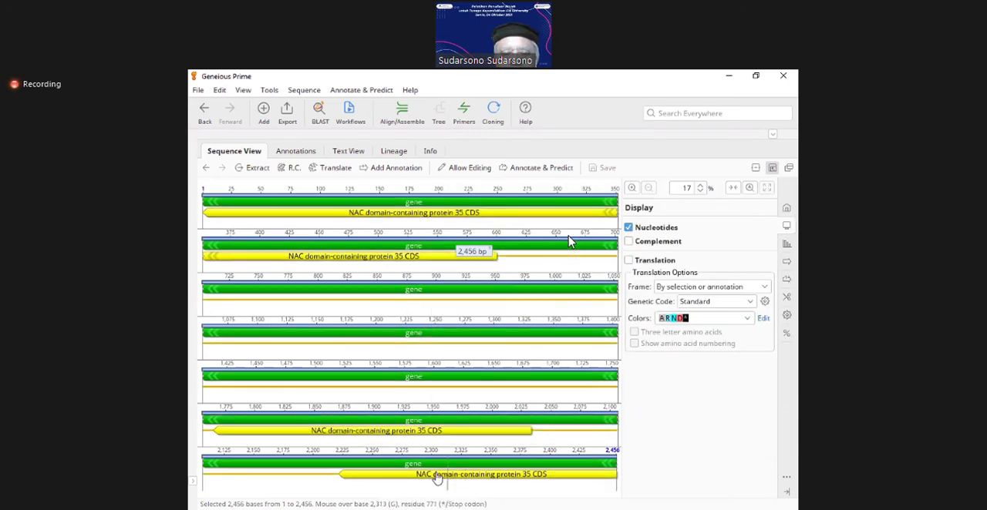
{"action": "mouse_move", "coordinate": [345, 479]}
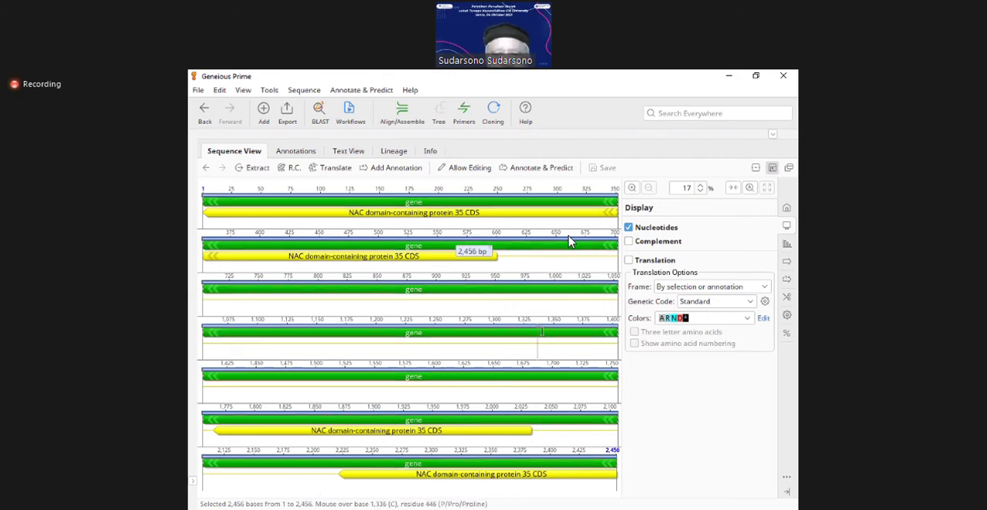
{"action": "left_click", "coordinate": [632, 189]}
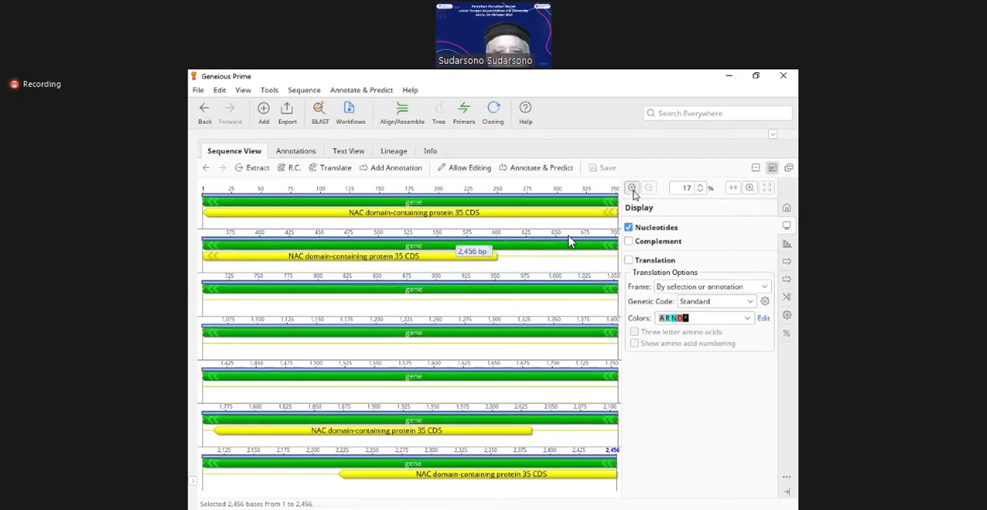
{"action": "left_click", "coordinate": [632, 189]}
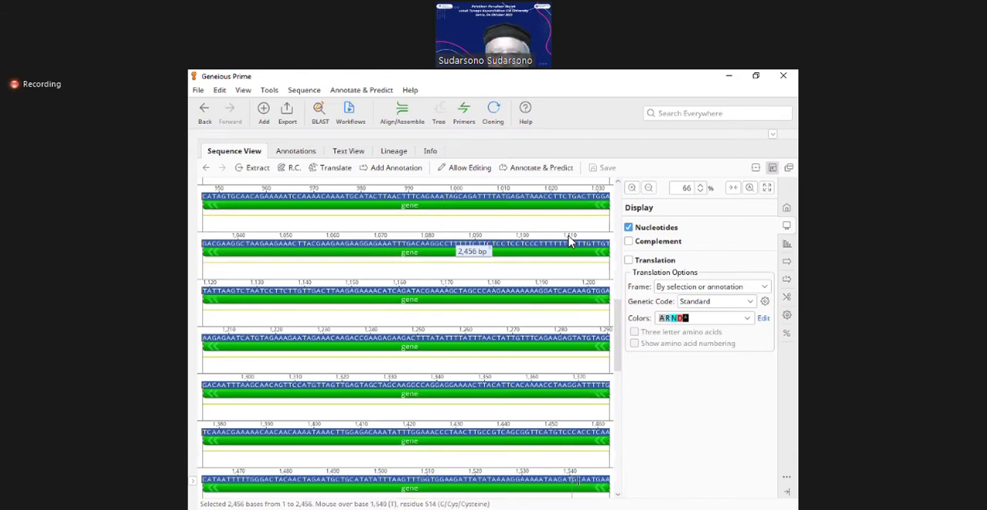
{"action": "left_click_drag", "start_coordinate": [617, 360], "coordinate": [632, 490]}
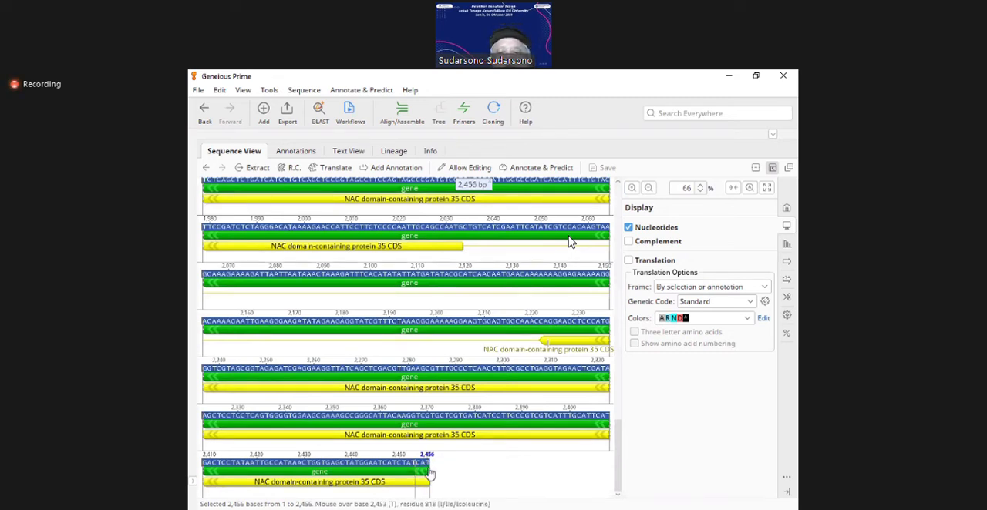
{"action": "left_click_drag", "start_coordinate": [619, 444], "coordinate": [626, 182]}
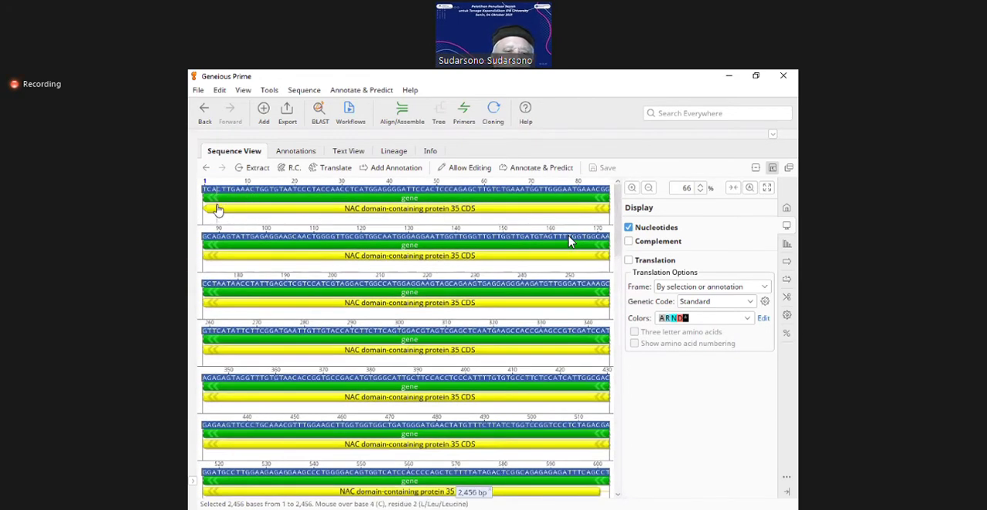
{"action": "mouse_move", "coordinate": [217, 202]}
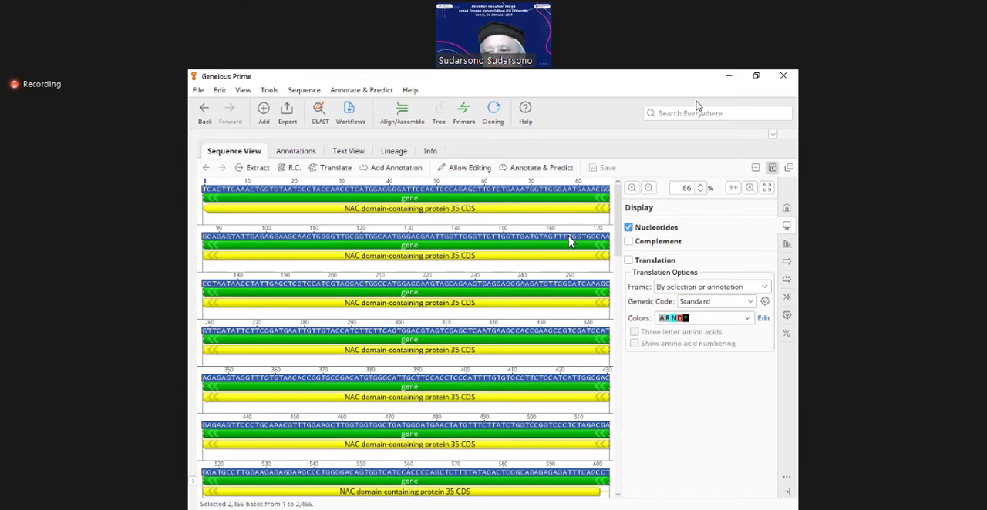
Step: Return to the document table and rename the first CM017872 sequence as "CM017872 Coding Seq"
{"action": "left_click", "coordinate": [772, 168]}
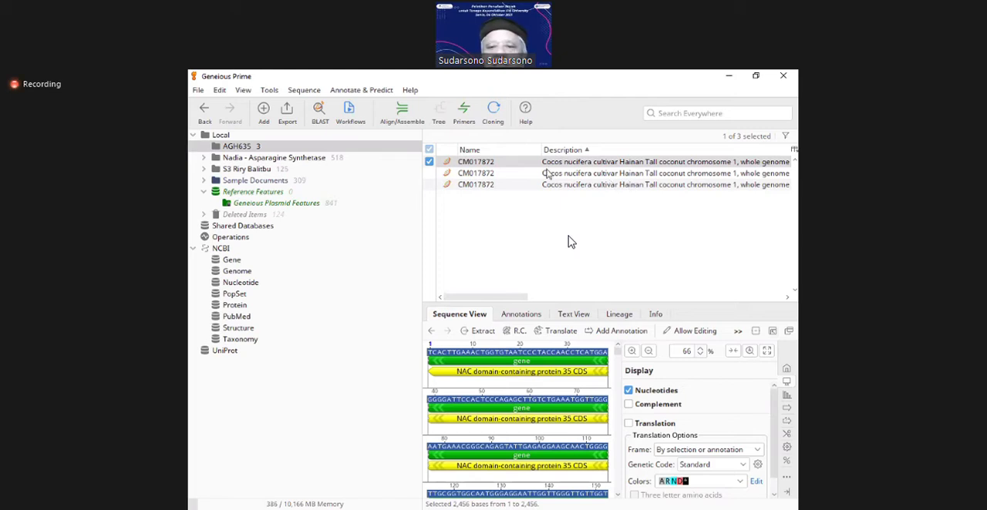
{"action": "left_click", "coordinate": [469, 163]}
{"action": "left_click", "coordinate": [470, 163]}
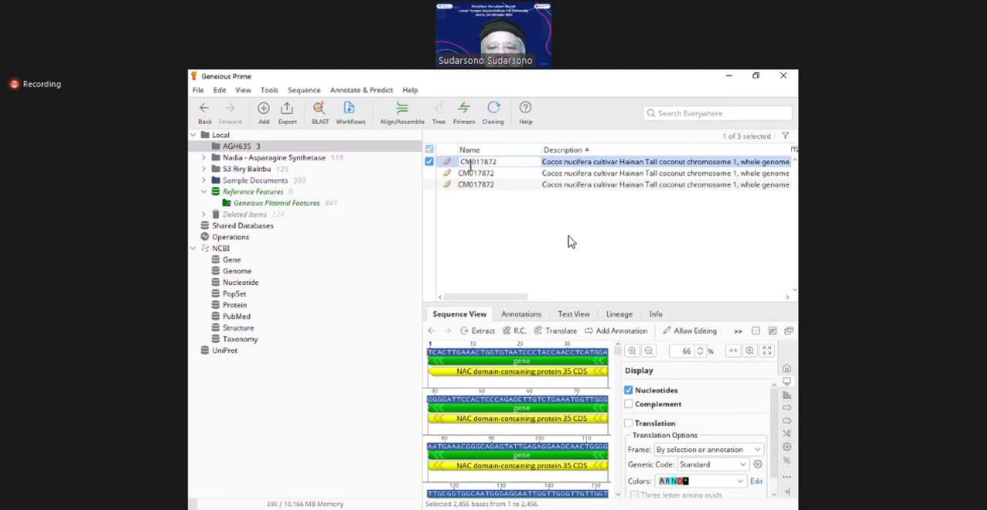
{"action": "left_click", "coordinate": [508, 163]}
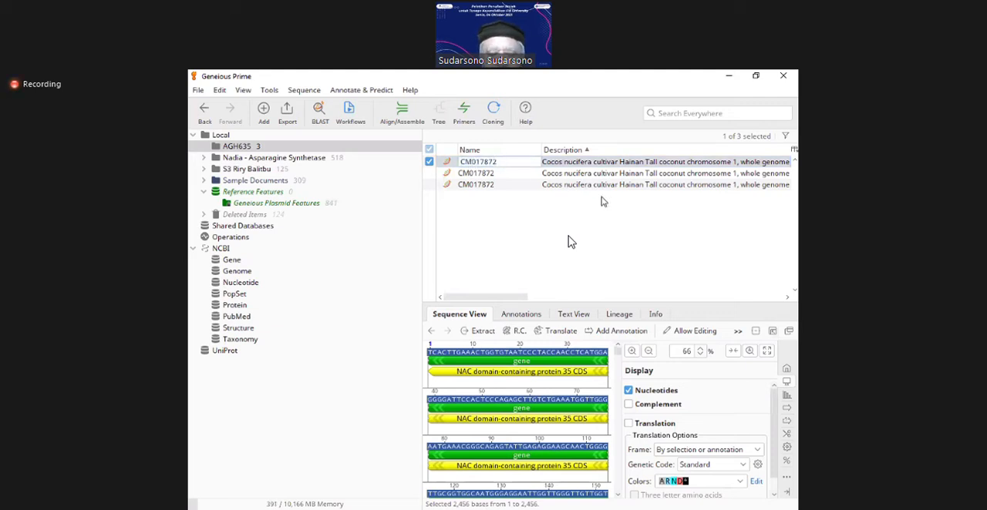
{"action": "type", "text": "Coding Seq"}
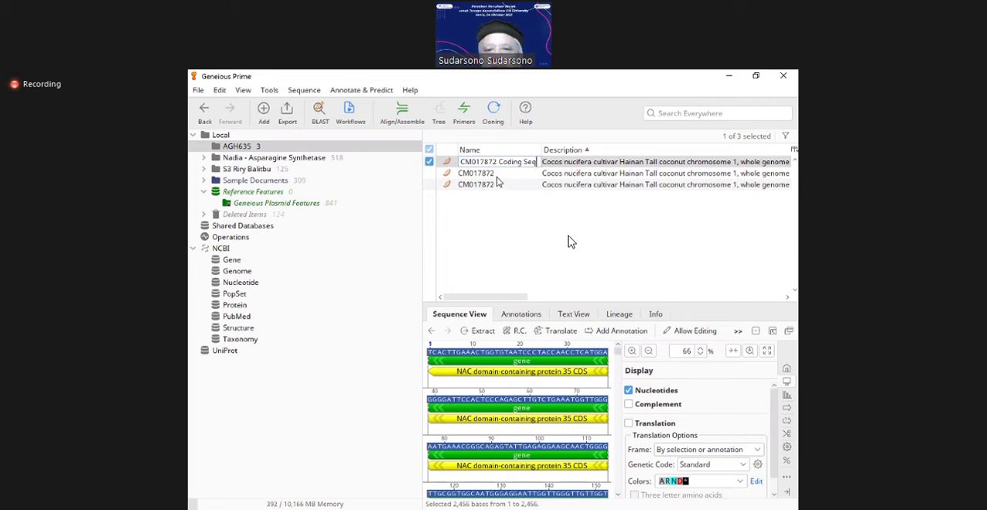
{"action": "key", "text": "Return"}
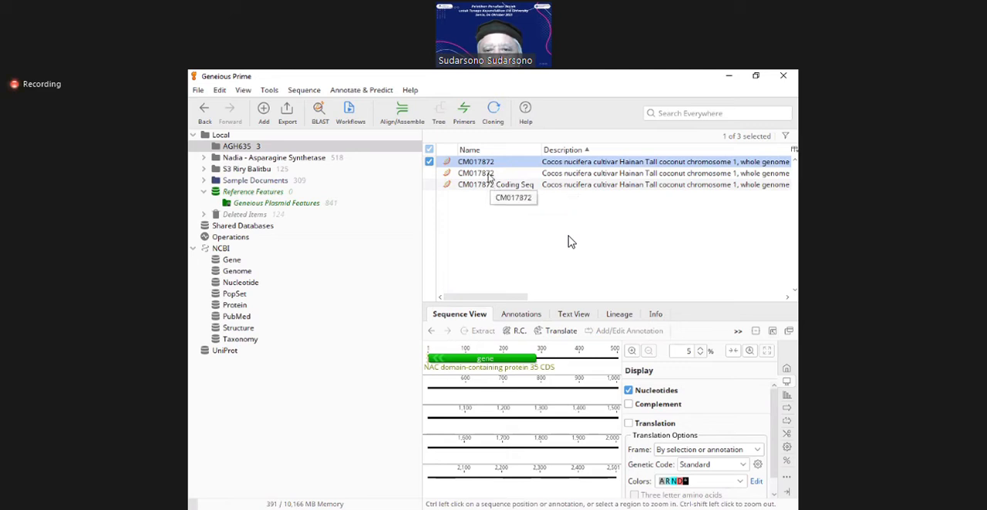
Step: Rename the CM017872 sequence containing both the full gene and its upstream region as "CM017872 CDS plus Promoter"
{"action": "left_click", "coordinate": [485, 174]}
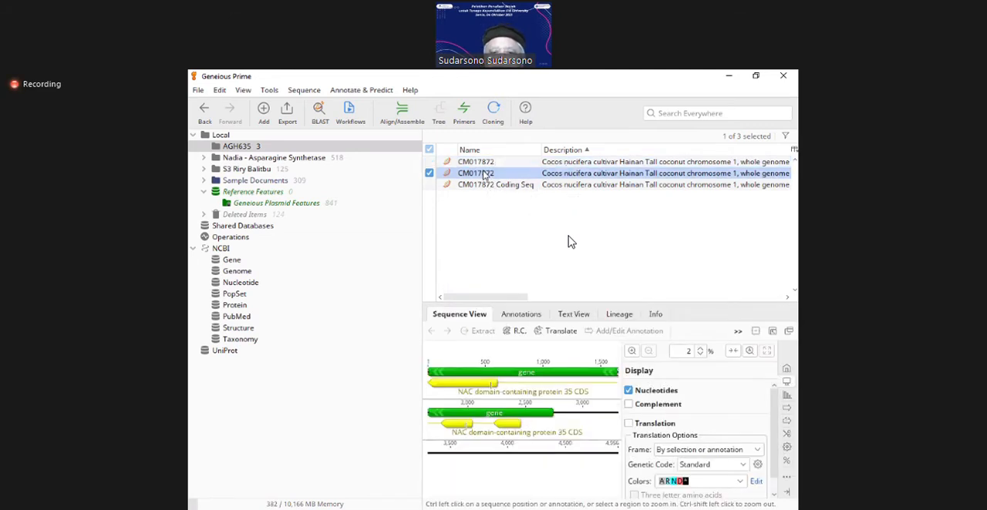
{"action": "left_click", "coordinate": [484, 174]}
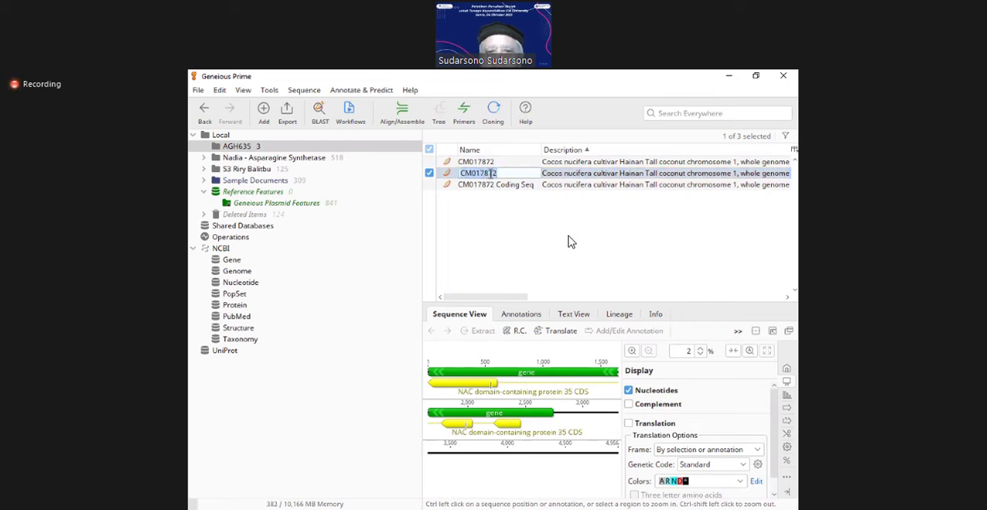
{"action": "left_click", "coordinate": [499, 173]}
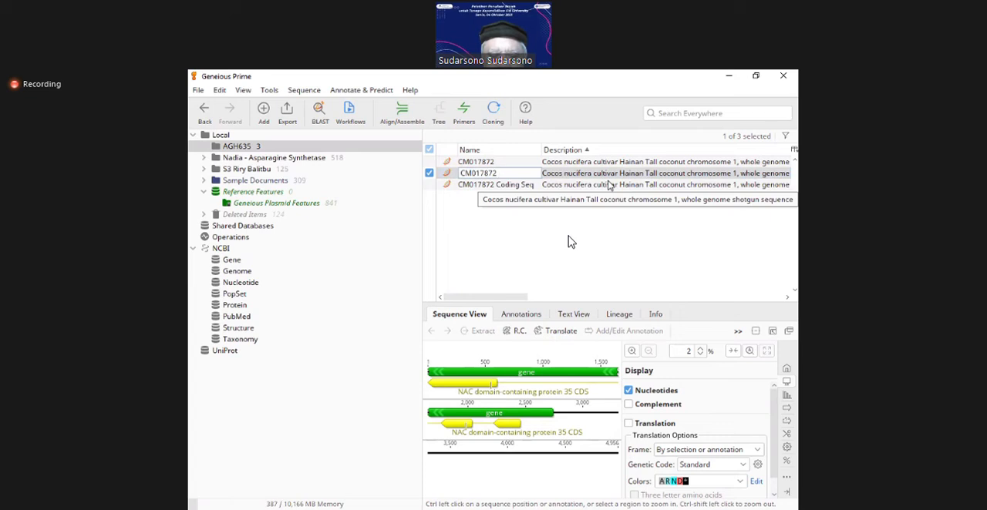
{"action": "type", "text": "CDS"}
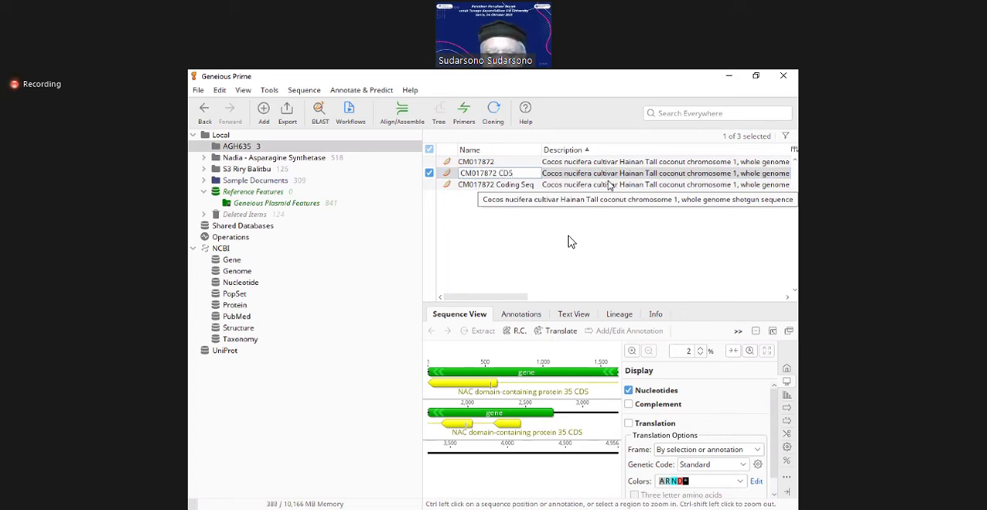
{"action": "type", "text": " plus P"}
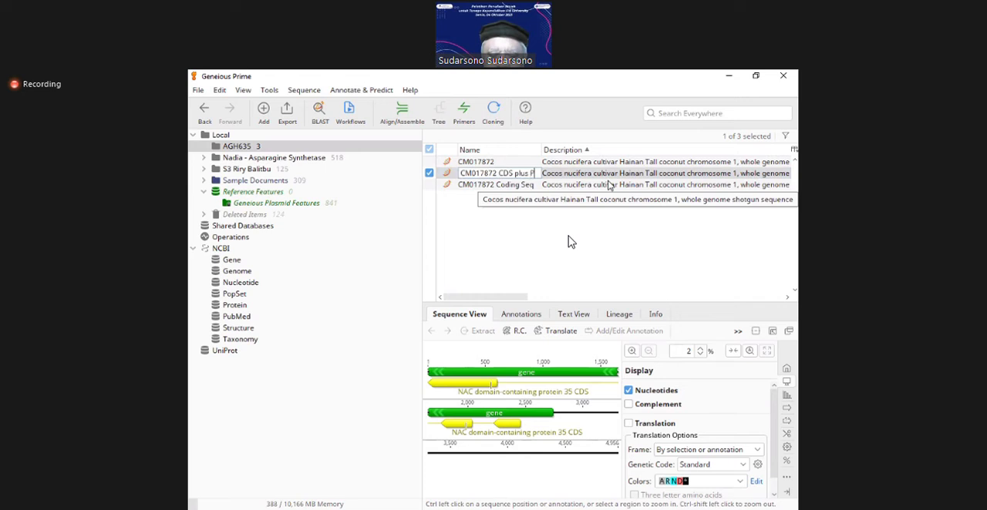
{"action": "type", "text": "romoter"}
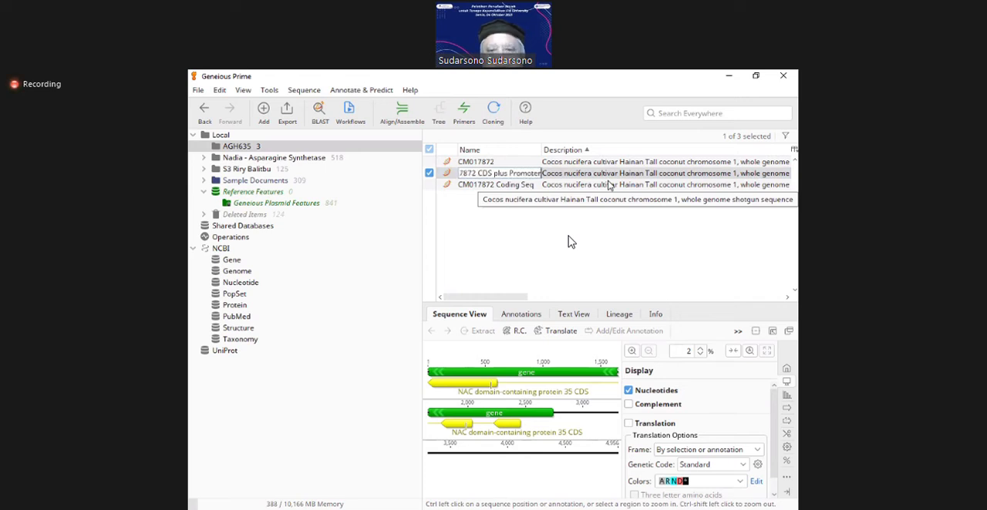
{"action": "key", "text": "Return"}
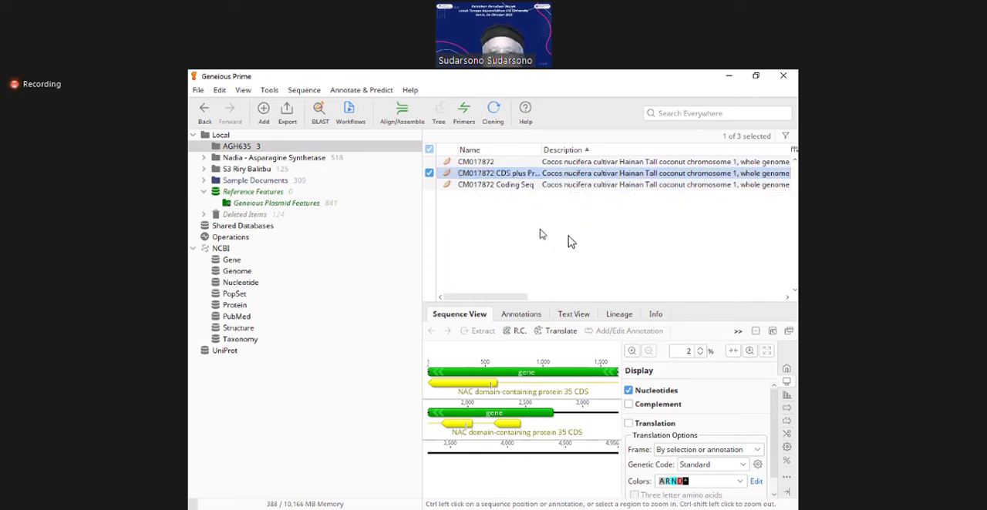
Step: Rename the remaining unlabelled CM017872 sequence as "CM017872 Promoter"
{"action": "left_click", "coordinate": [508, 186]}
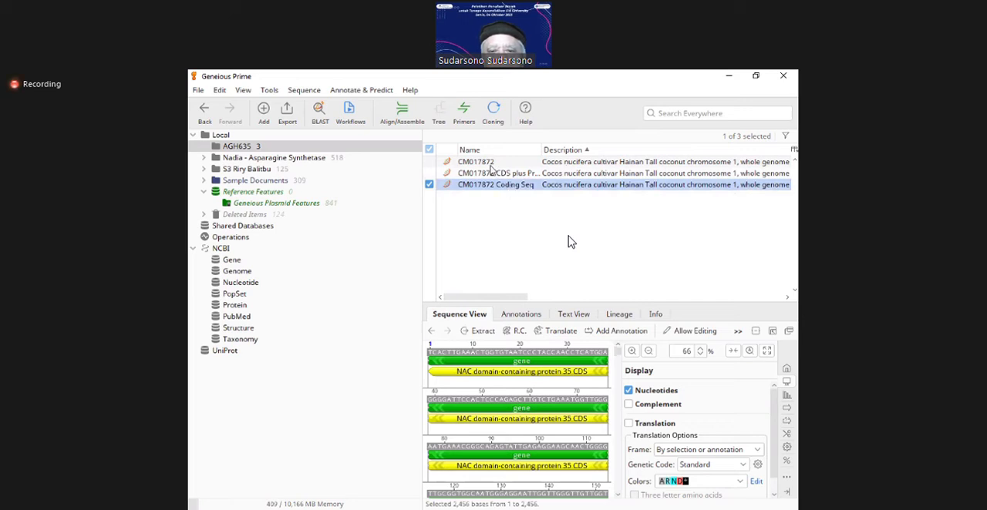
{"action": "left_click", "coordinate": [487, 163]}
{"action": "left_click", "coordinate": [487, 163]}
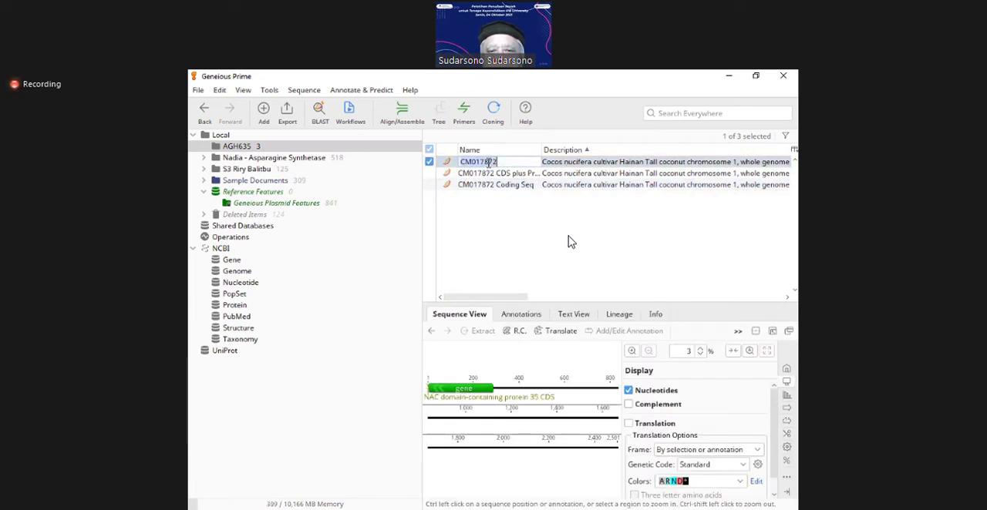
{"action": "left_click", "coordinate": [512, 162]}
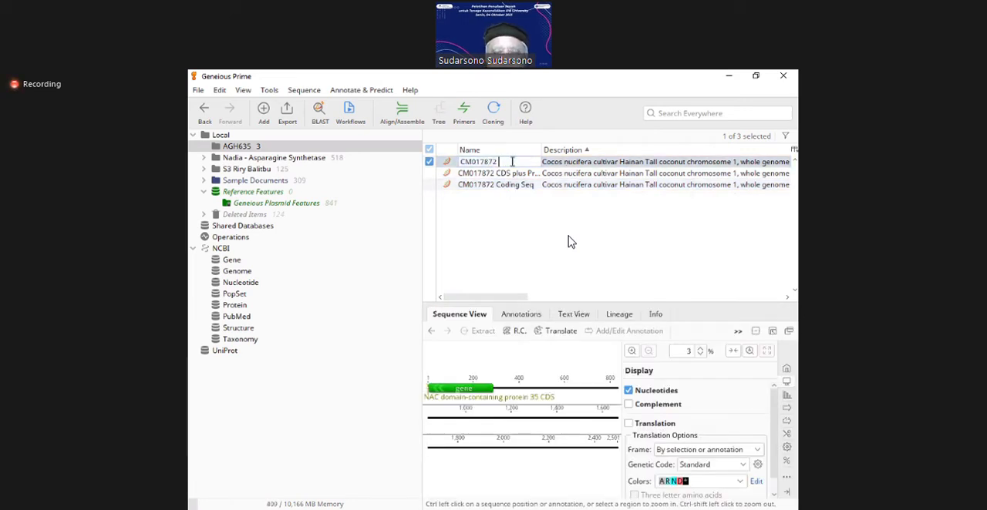
{"action": "type", "text": "Promoter"}
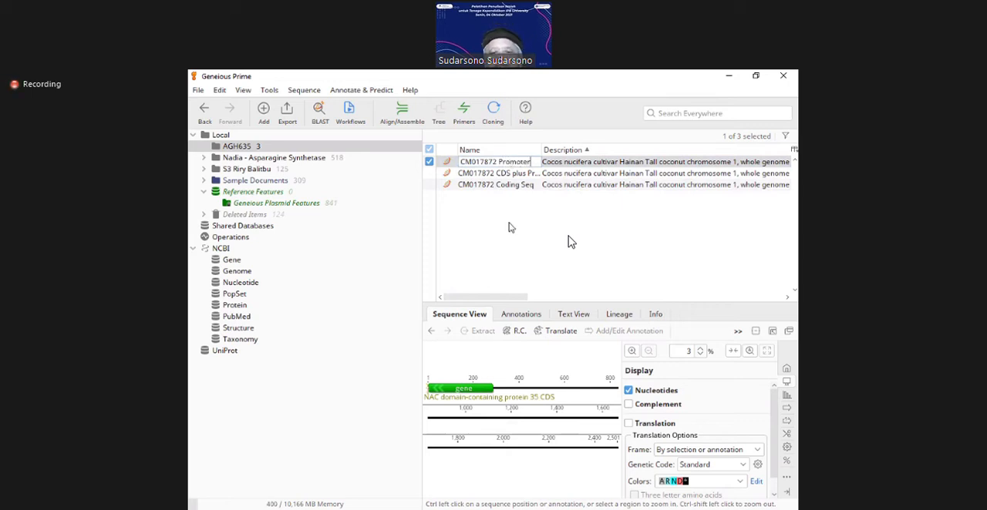
{"action": "key", "text": "Return"}
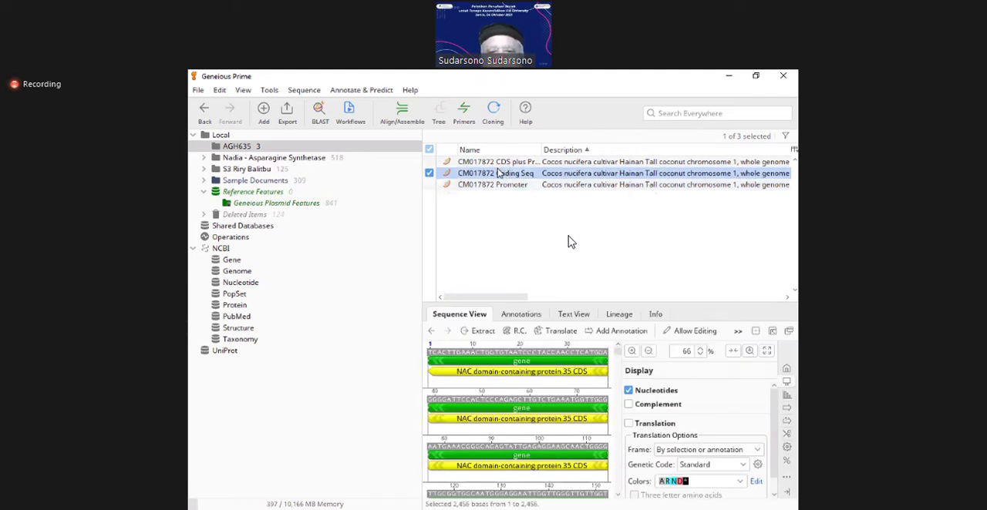
Step: Copy all three CM017872 sequences and paste their reverse complements into the AGH635 folder
{"action": "left_click", "coordinate": [497, 165], "text": "ctrl"}
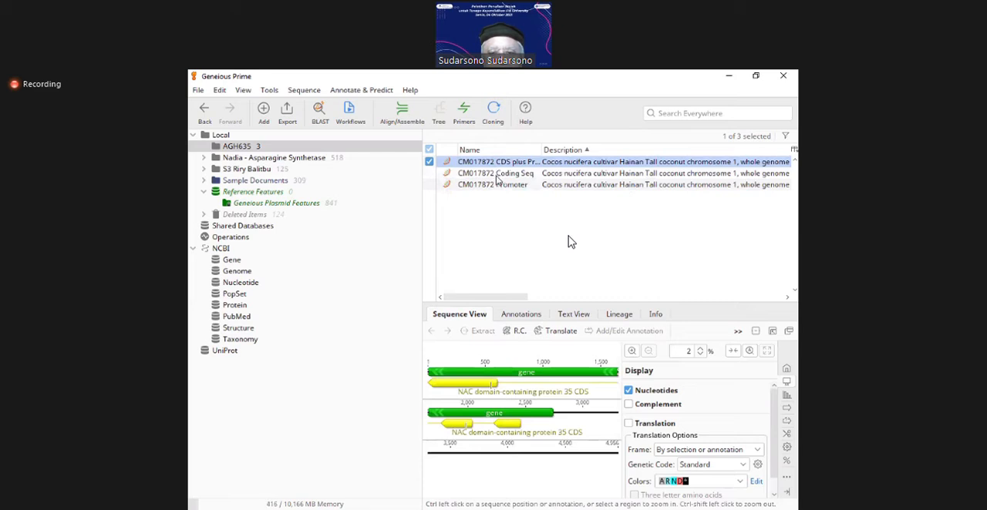
{"action": "left_click", "coordinate": [497, 186], "text": "ctrl"}
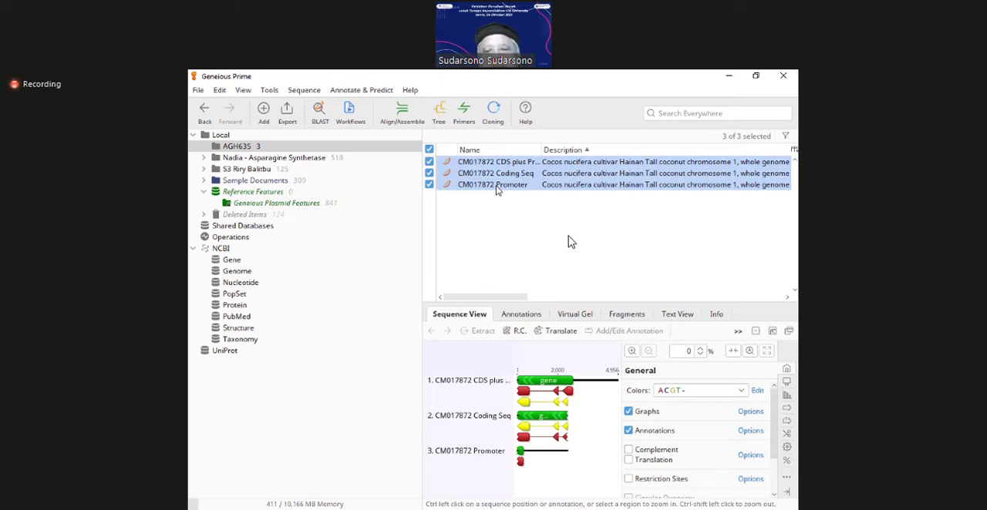
{"action": "right_click", "coordinate": [478, 215]}
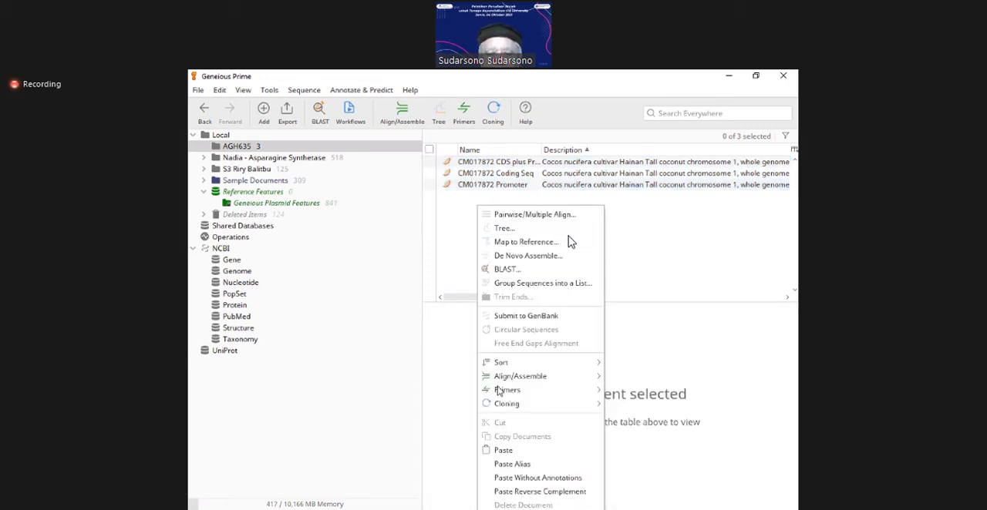
{"action": "left_click", "coordinate": [529, 491]}
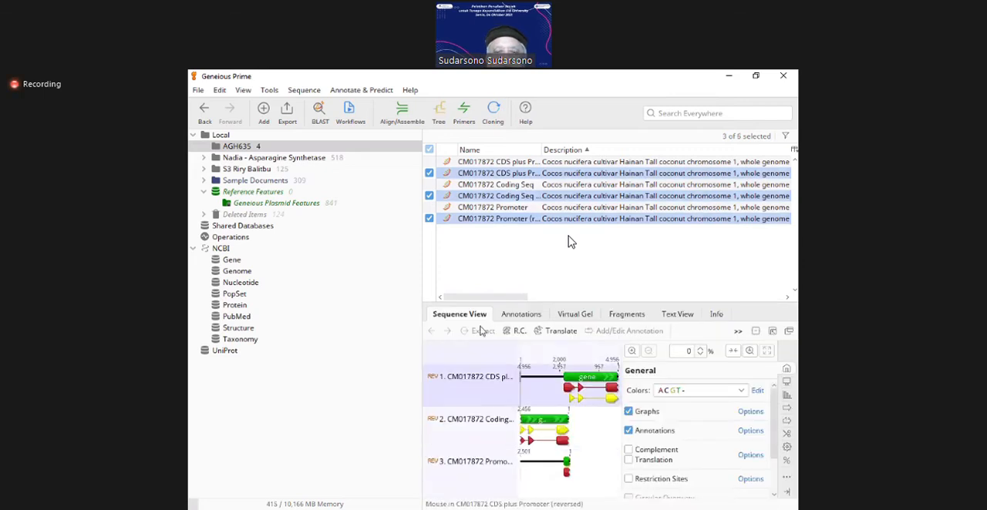
Step: Examine the gene direction and CDS layout in the reversed CDS plus Promoter, Coding Seq and Promoter copies
{"action": "left_click", "coordinate": [474, 174]}
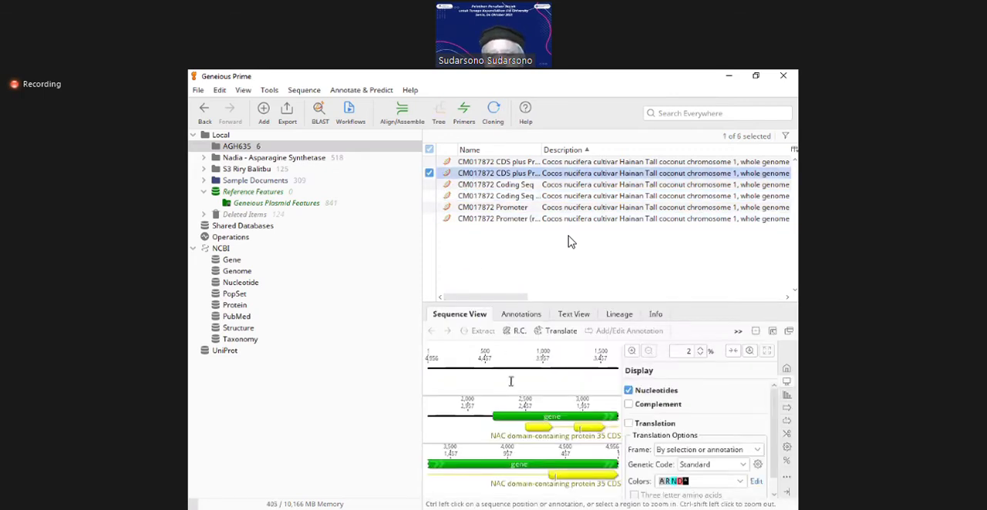
{"action": "left_click", "coordinate": [508, 447]}
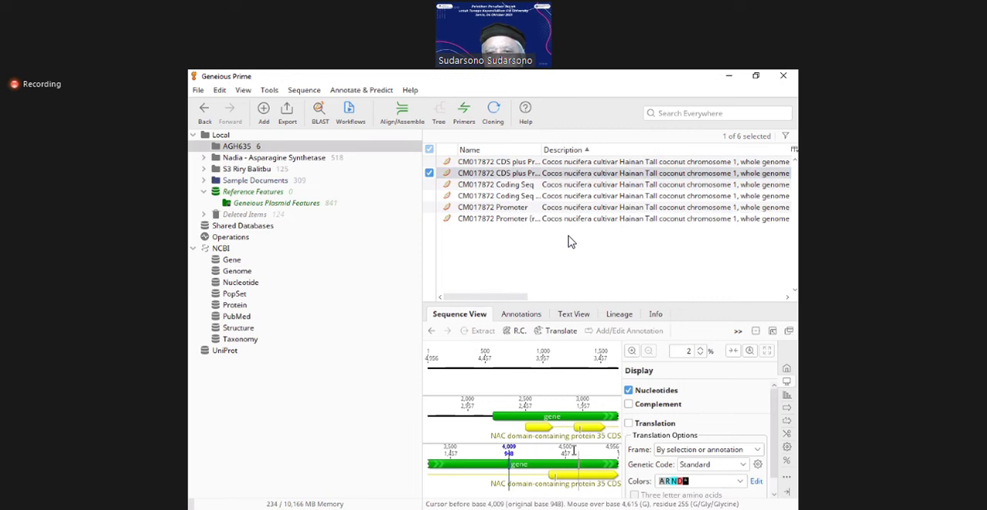
{"action": "mouse_move", "coordinate": [528, 434]}
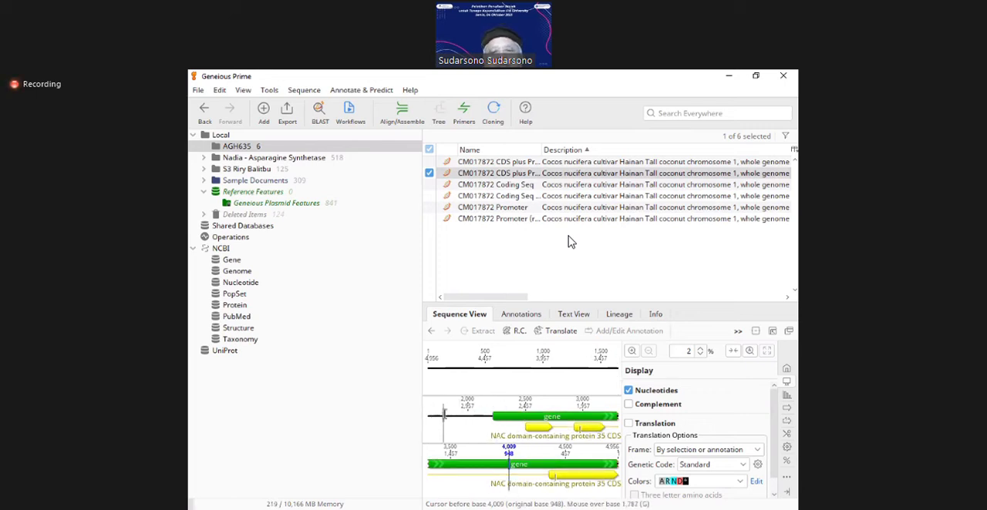
{"action": "left_click", "coordinate": [501, 198]}
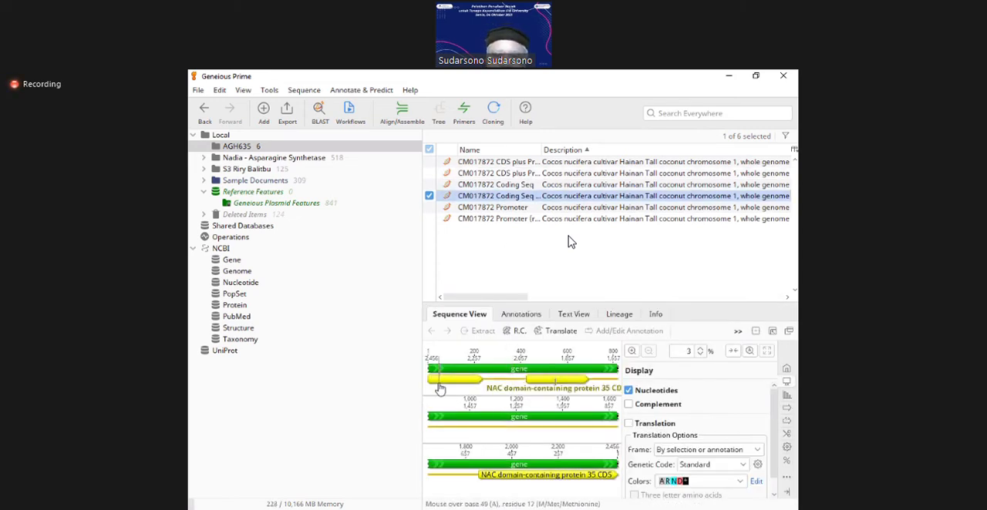
{"action": "mouse_move", "coordinate": [436, 386]}
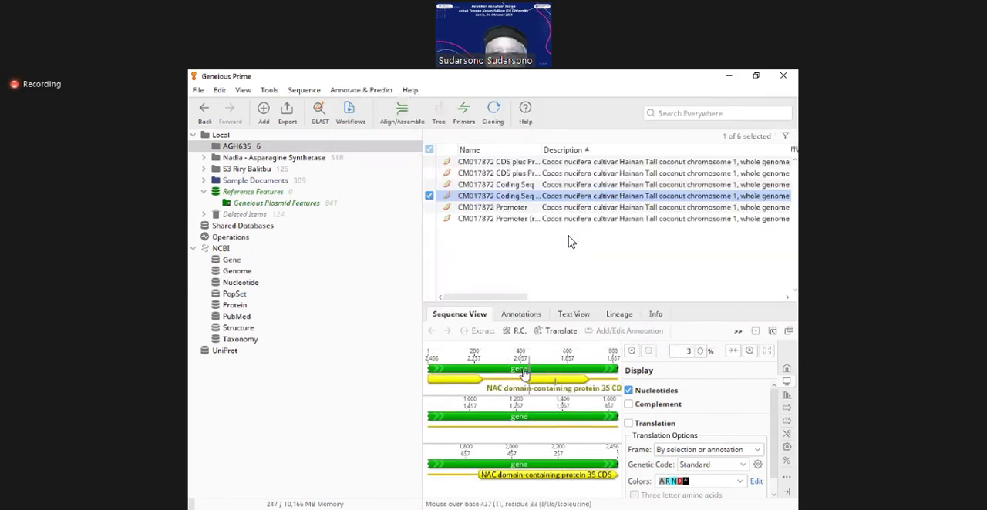
{"action": "left_click", "coordinate": [487, 219]}
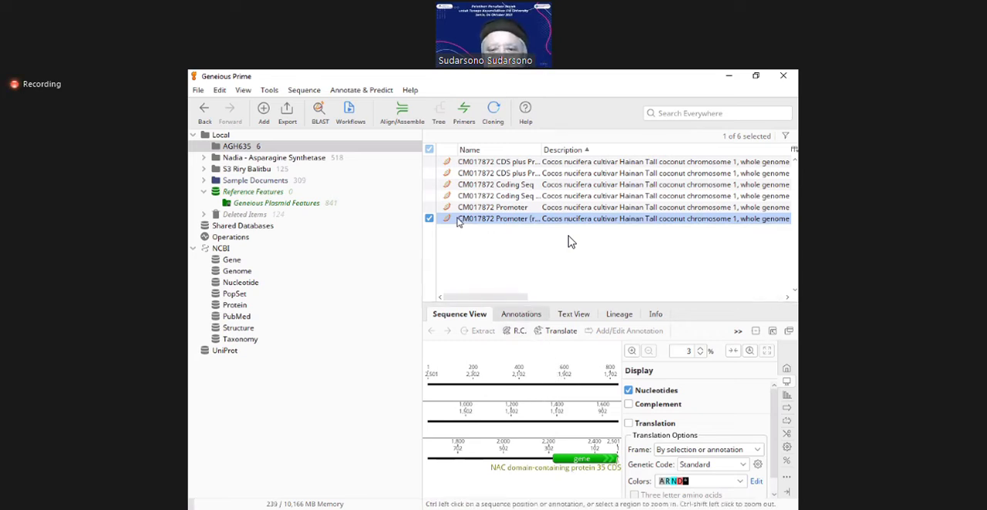
Step: Align the three reversed CM017872 sequences with a MAFFT multiple alignment, using the Auto algorithm and 200PAM / k=2 scoring matrix
{"action": "left_click", "coordinate": [429, 196]}
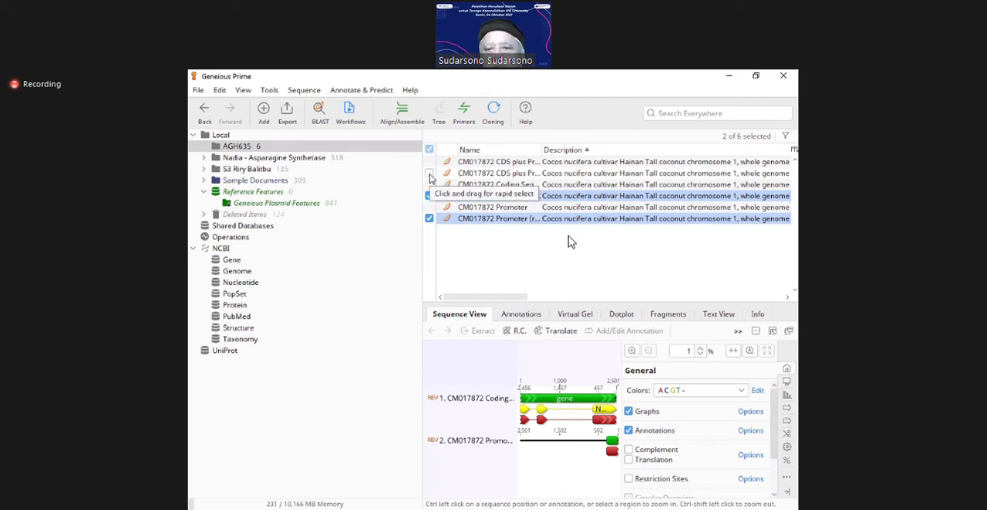
{"action": "left_click", "coordinate": [430, 174]}
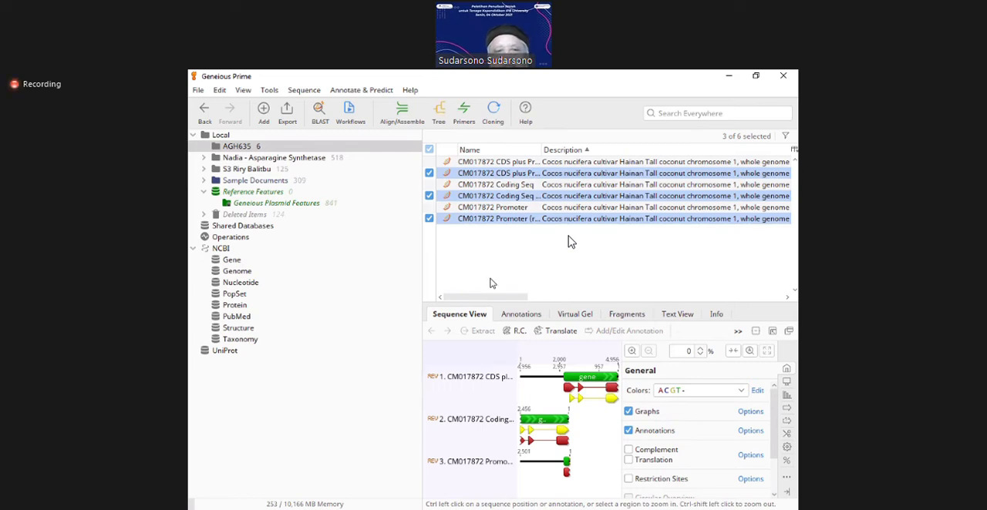
{"action": "left_click", "coordinate": [305, 90]}
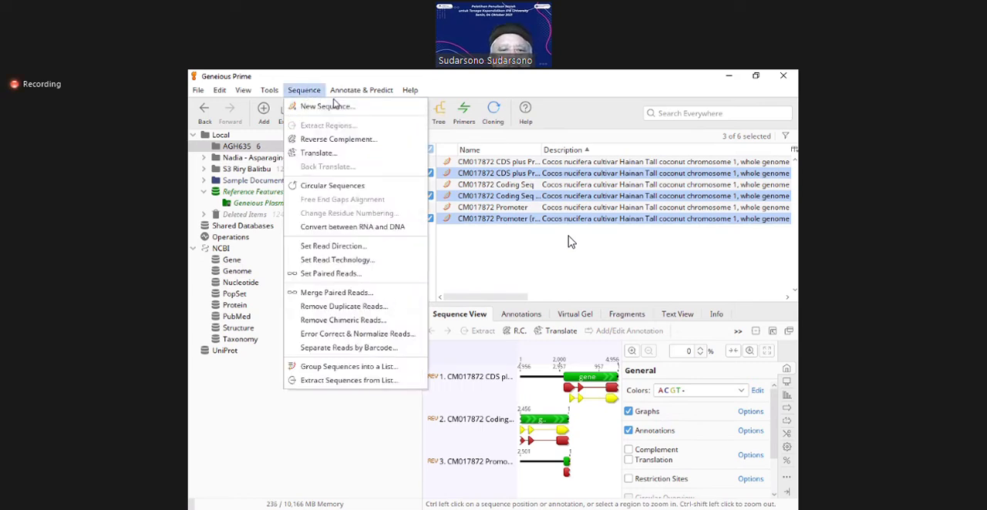
{"action": "mouse_move", "coordinate": [368, 96]}
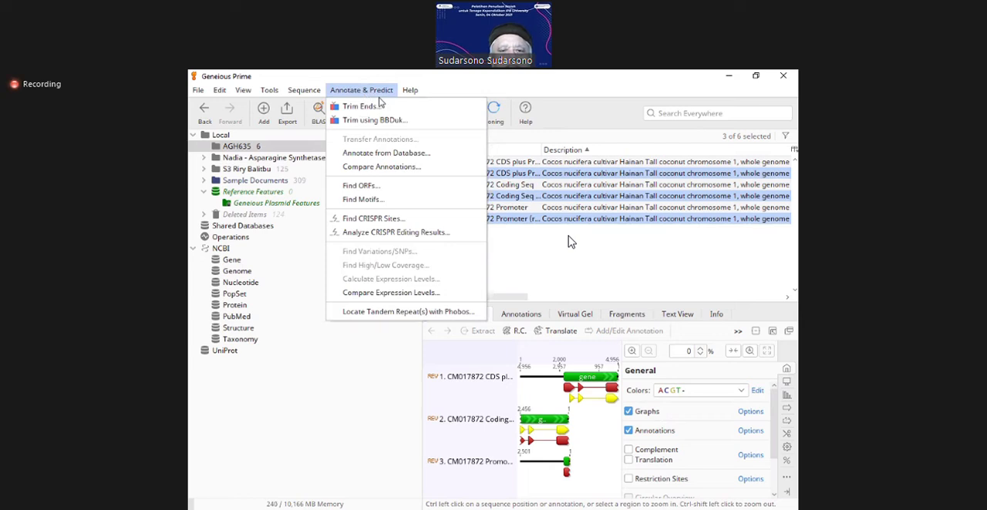
{"action": "key", "text": "Escape"}
{"action": "left_click", "coordinate": [402, 115]}
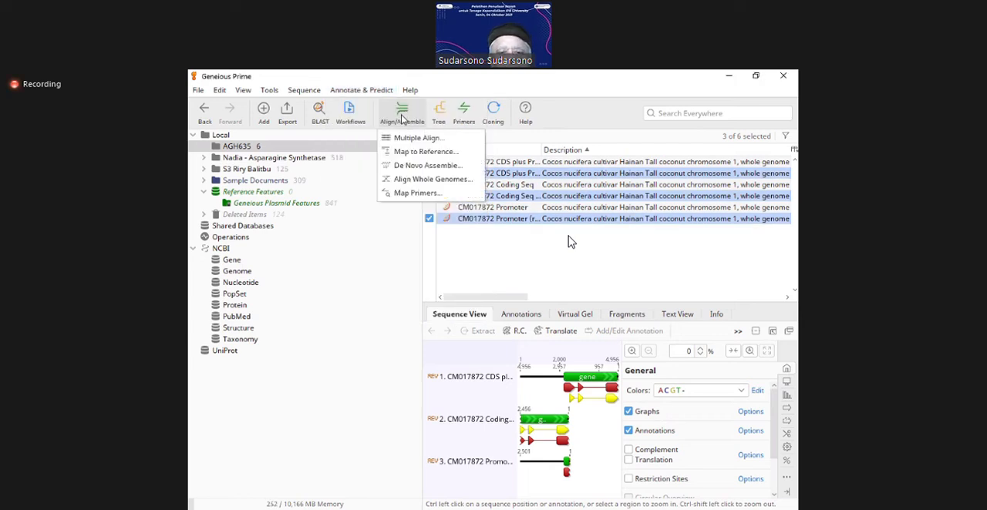
{"action": "left_click", "coordinate": [408, 138]}
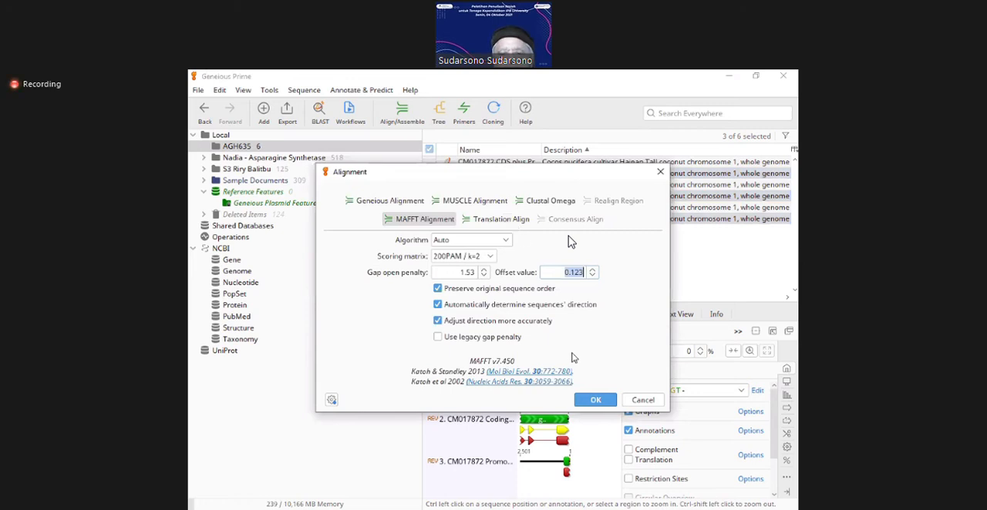
{"action": "left_click", "coordinate": [594, 401]}
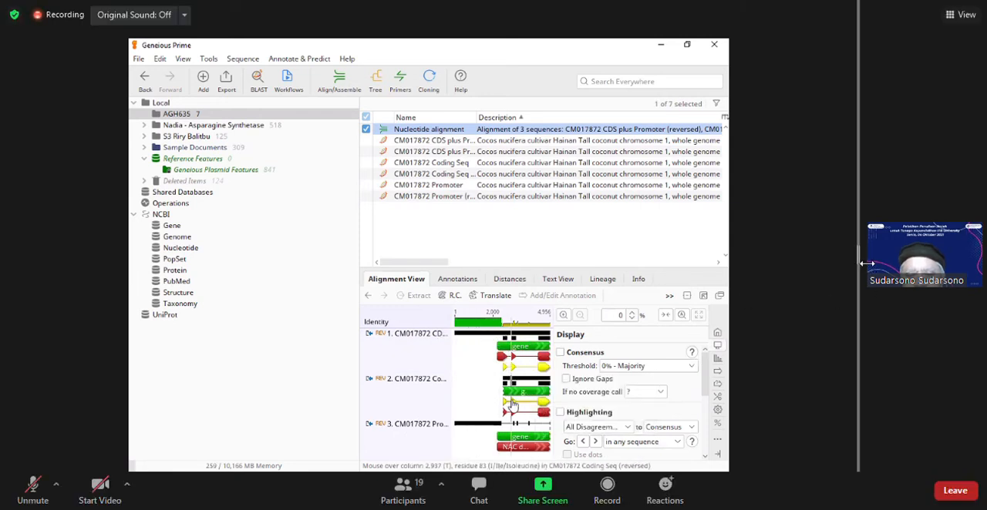
Step: Select columns 2,470 to 4,956 of the reversed Coding Seq in the enlarged alignment to compare the coding region
{"action": "left_click_drag", "start_coordinate": [909, 265], "coordinate": [927, 283]}
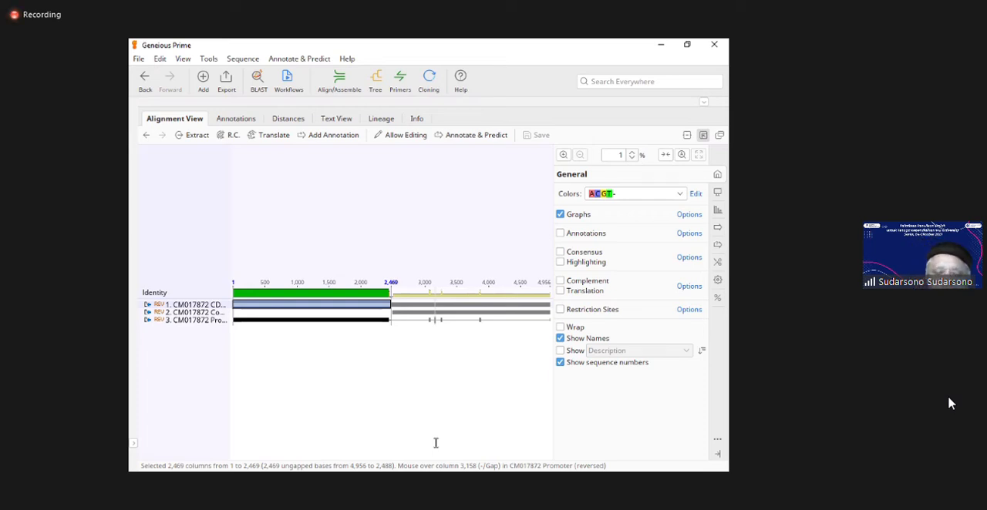
{"action": "right_click", "coordinate": [432, 373]}
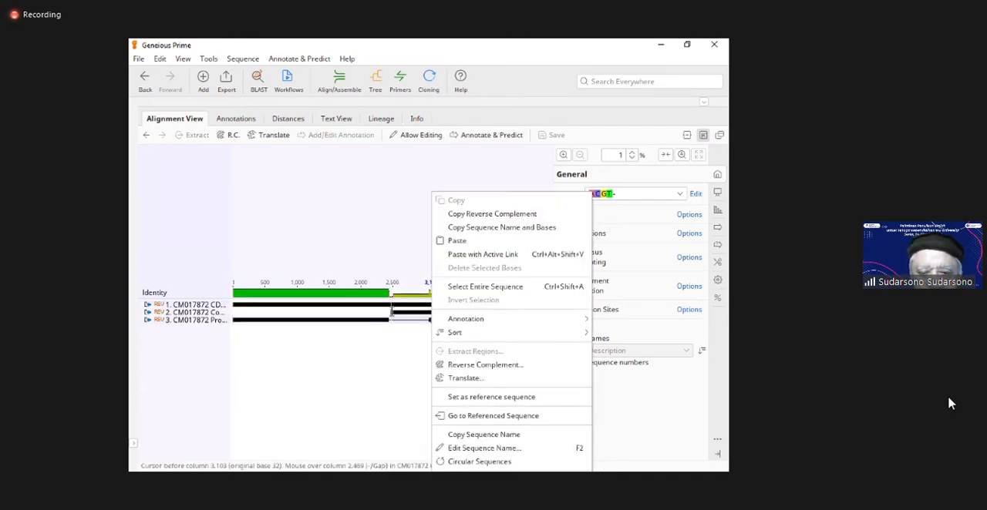
{"action": "left_click", "coordinate": [391, 312]}
{"action": "left_click_drag", "start_coordinate": [391, 312], "coordinate": [550, 315]}
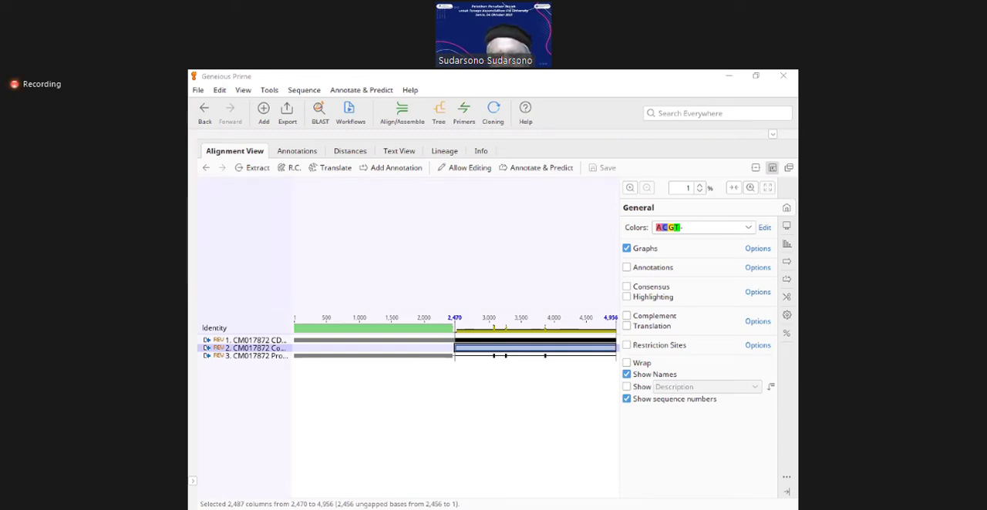
Step: Leave the enlarged alignment viewer and return to the AGH635 document table
{"action": "left_click", "coordinate": [552, 251]}
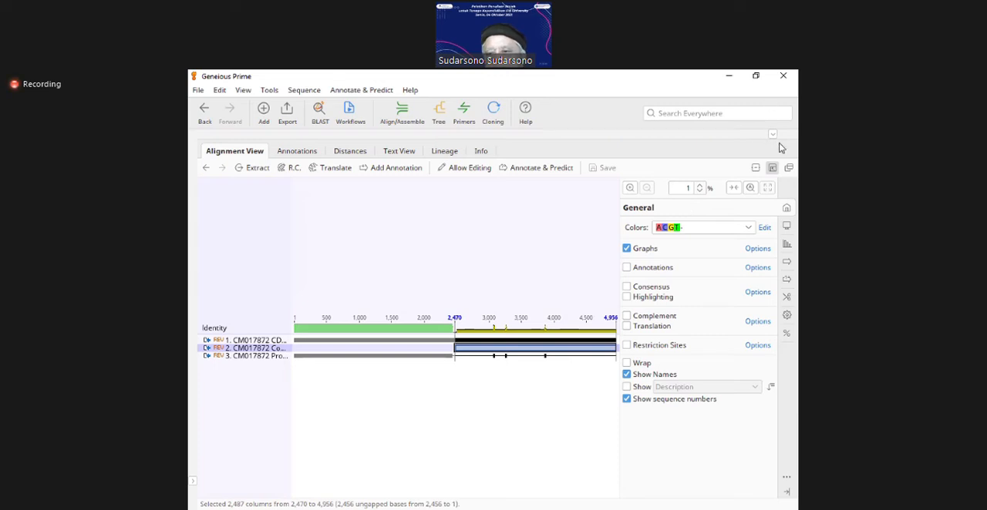
{"action": "left_click", "coordinate": [773, 170]}
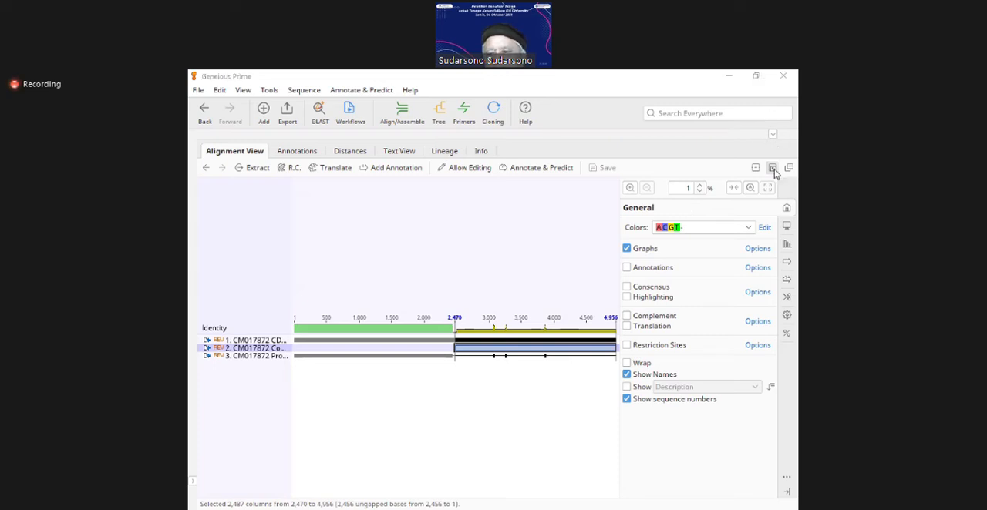
{"action": "left_click", "coordinate": [773, 170]}
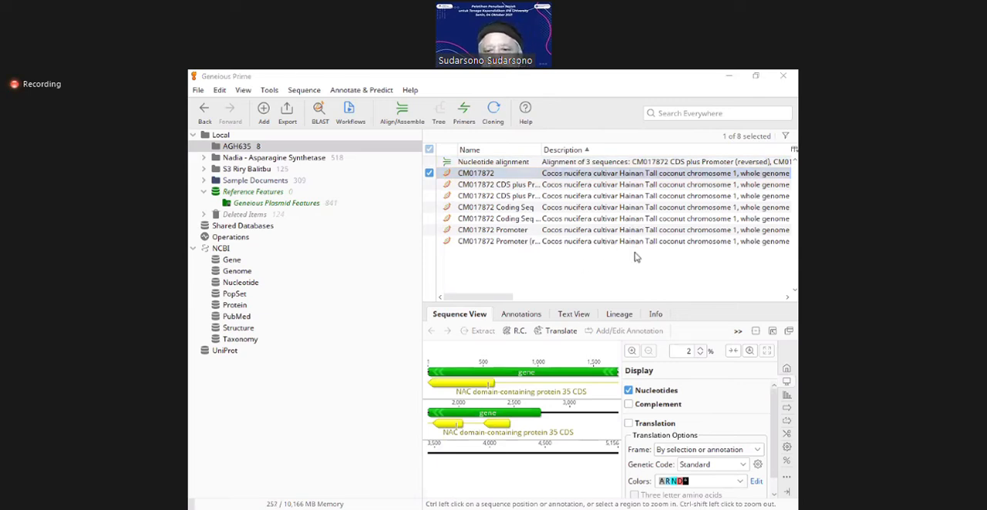
{"action": "left_click", "coordinate": [517, 244]}
{"action": "left_click", "coordinate": [518, 243]}
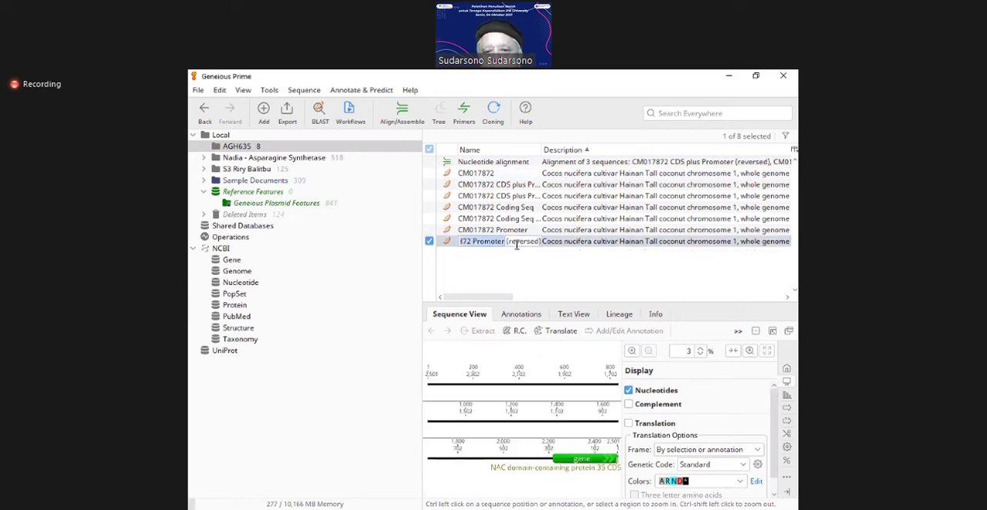
{"action": "left_click", "coordinate": [530, 285]}
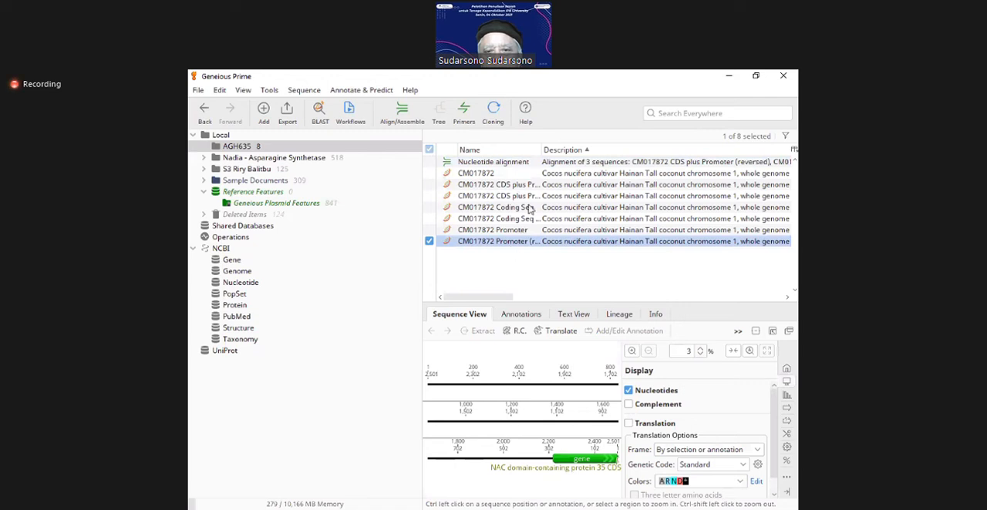
Step: Rename the original CM017872 sequence as "CM017872 - All"
{"action": "left_click", "coordinate": [478, 175]}
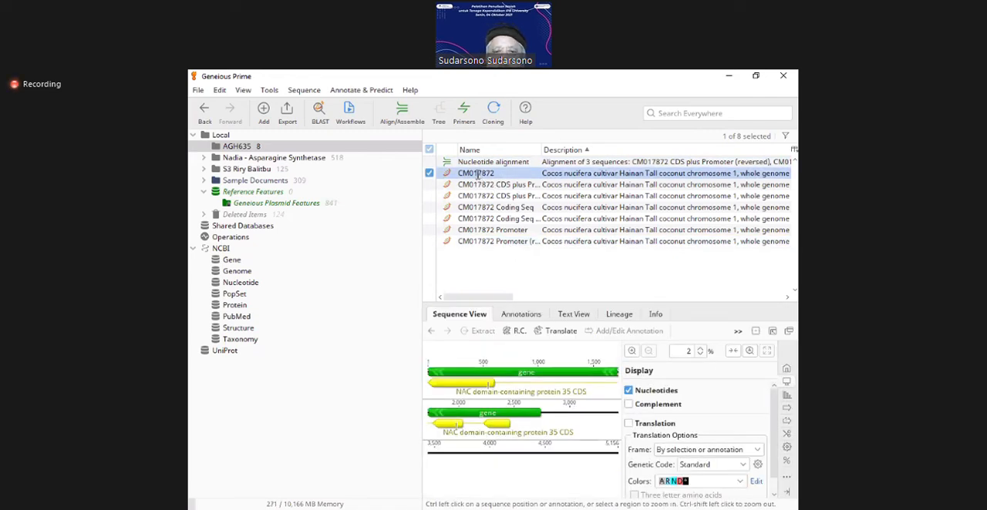
{"action": "left_click", "coordinate": [477, 175]}
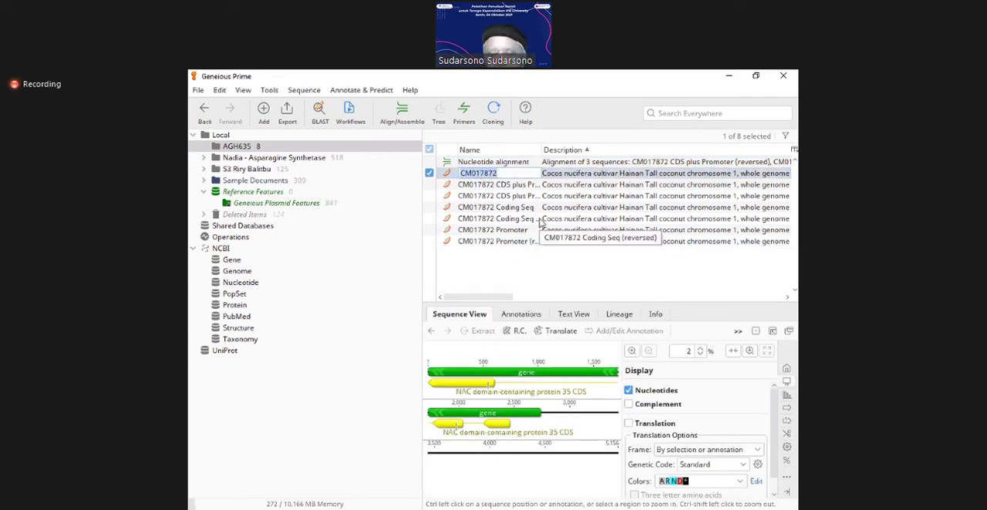
{"action": "key", "text": "Right"}
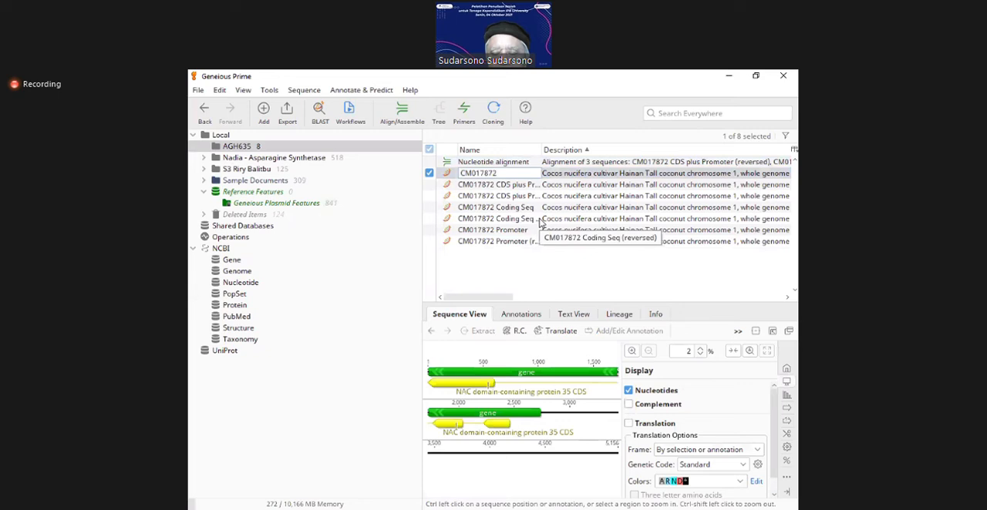
{"action": "type", "text": "Al"}
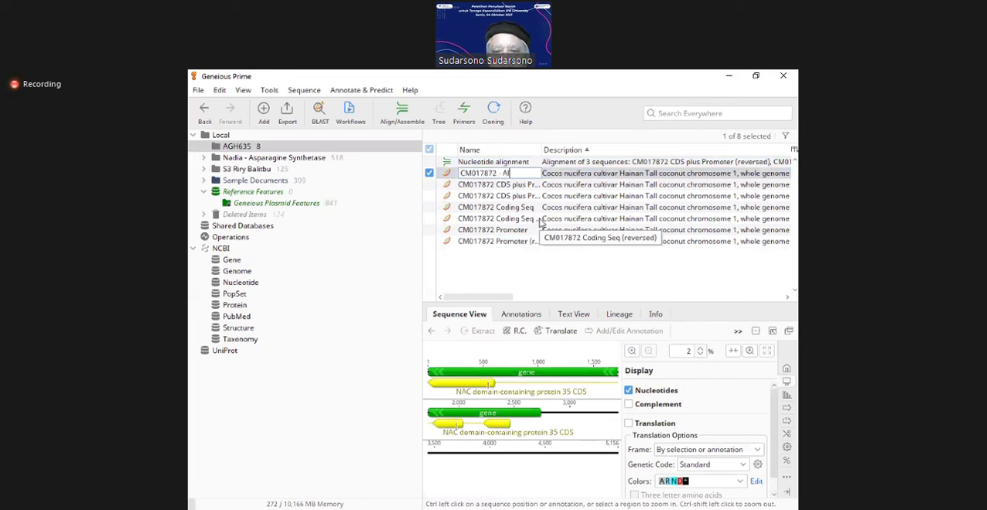
{"action": "type", "text": "l"}
{"action": "key", "text": "Return"}
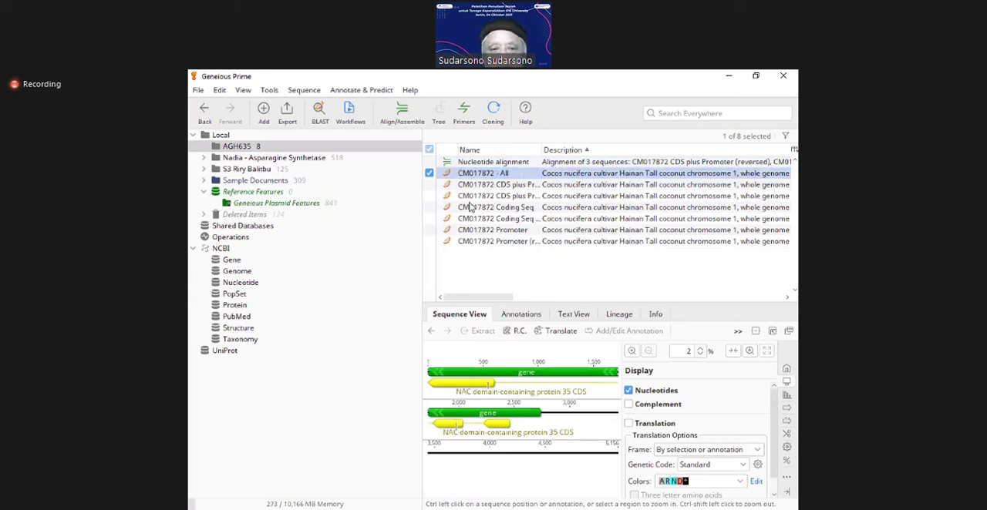
{"action": "left_click", "coordinate": [430, 162]}
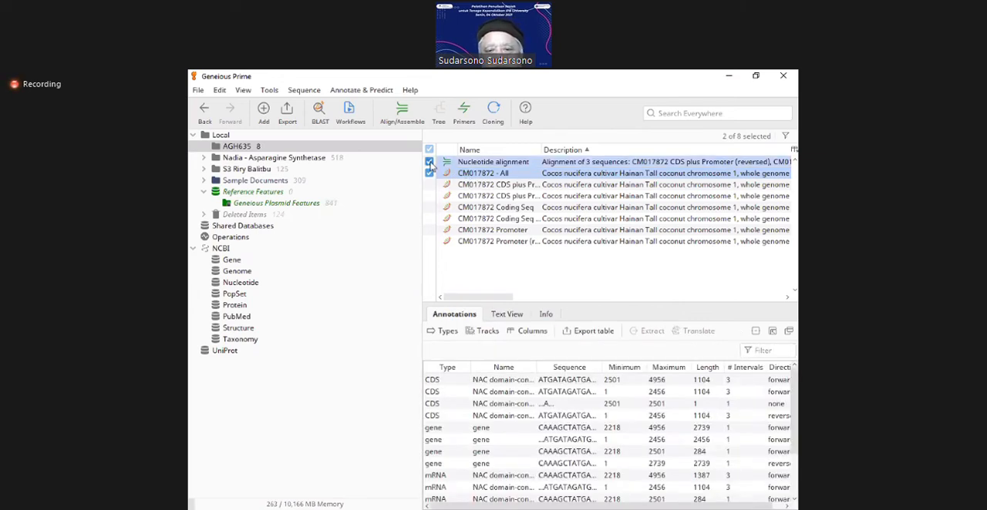
{"action": "left_click", "coordinate": [430, 162]}
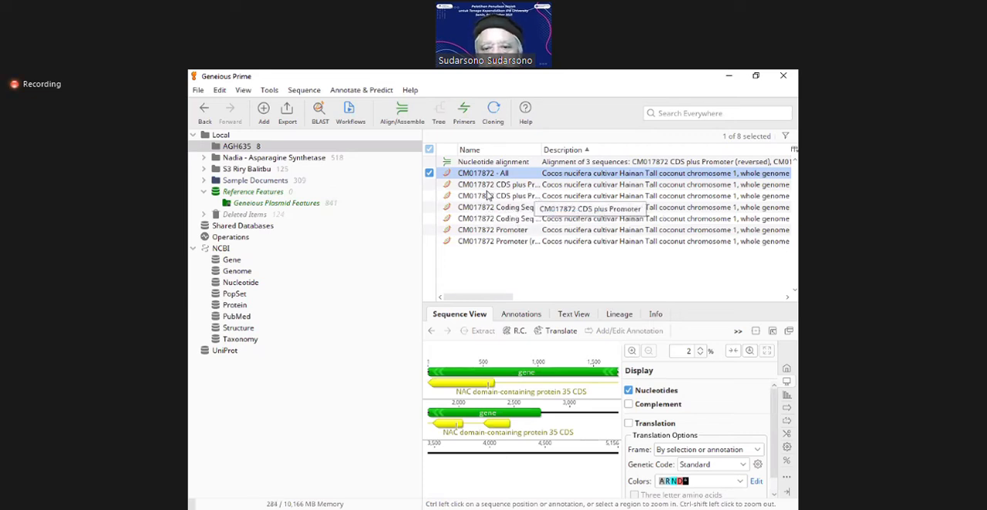
{"action": "left_click", "coordinate": [429, 185]}
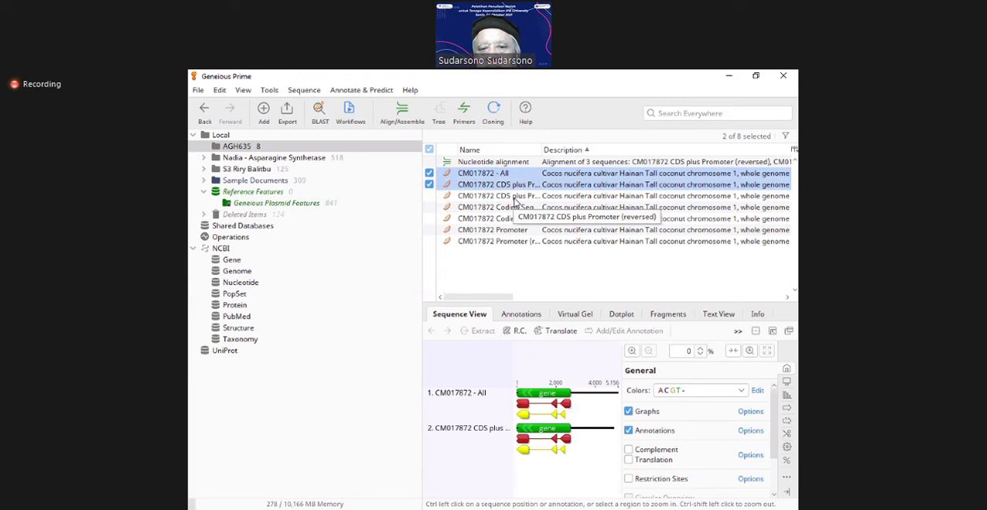
{"action": "left_click", "coordinate": [430, 184]}
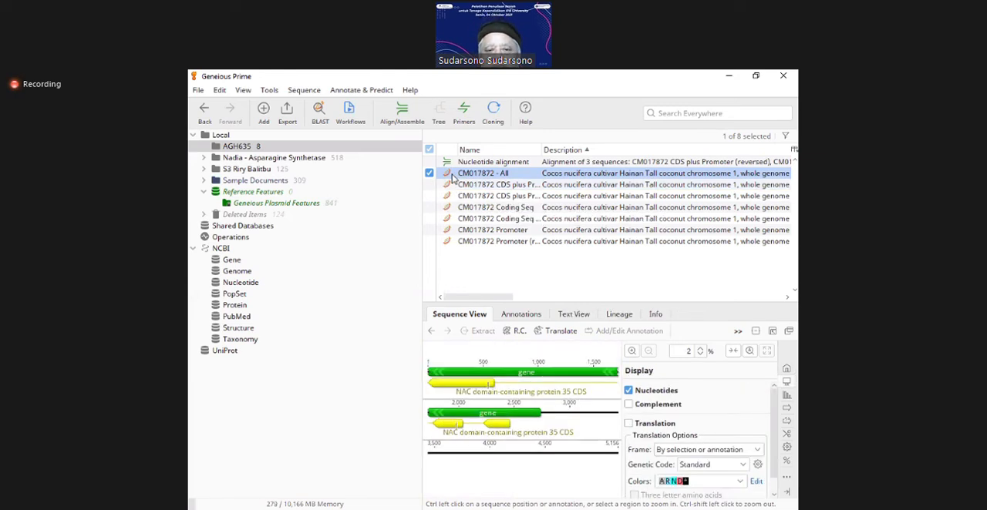
Step: Copy CM017872 - All, paste it as a reverse complement into AGH635, and widen the Name column to show full names
{"action": "right_click", "coordinate": [454, 176]}
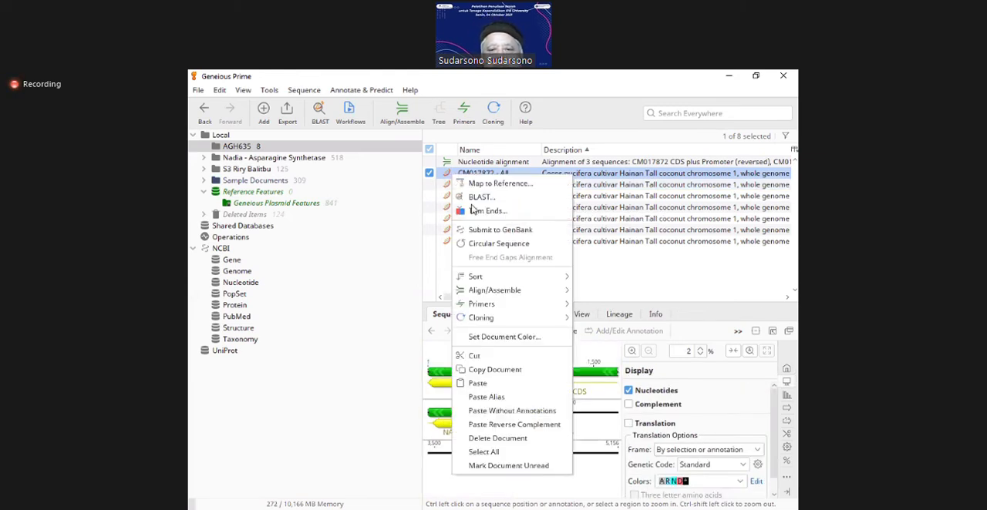
{"action": "left_click", "coordinate": [489, 374]}
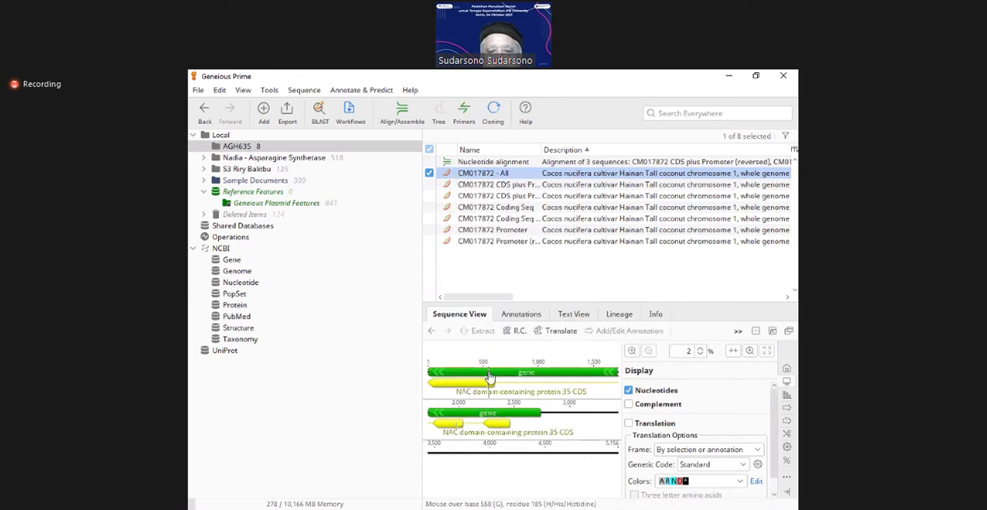
{"action": "right_click", "coordinate": [494, 255]}
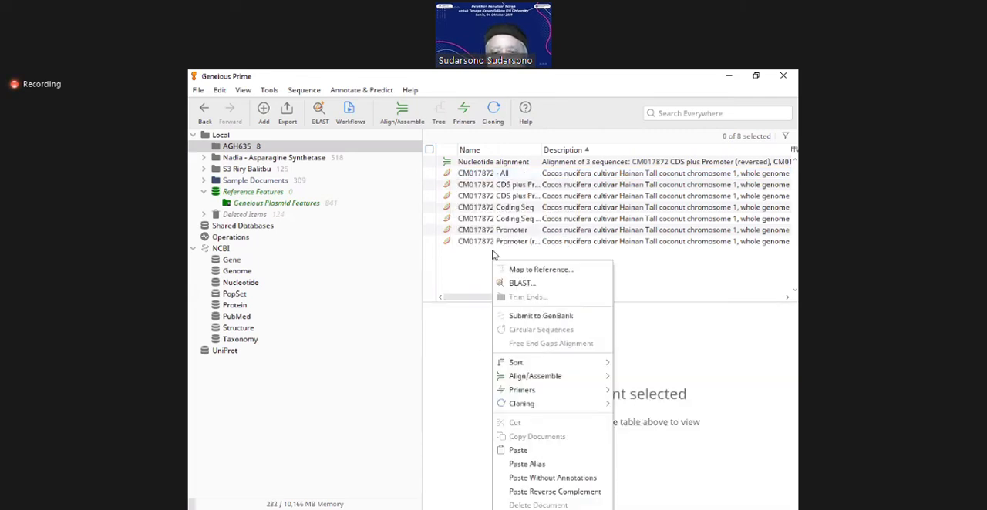
{"action": "left_click", "coordinate": [553, 491]}
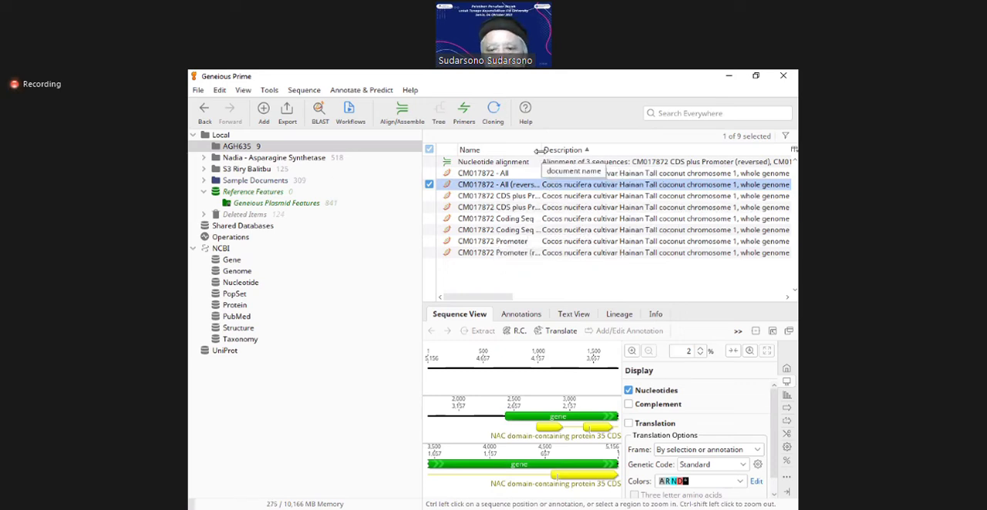
{"action": "left_click_drag", "start_coordinate": [540, 150], "coordinate": [614, 174]}
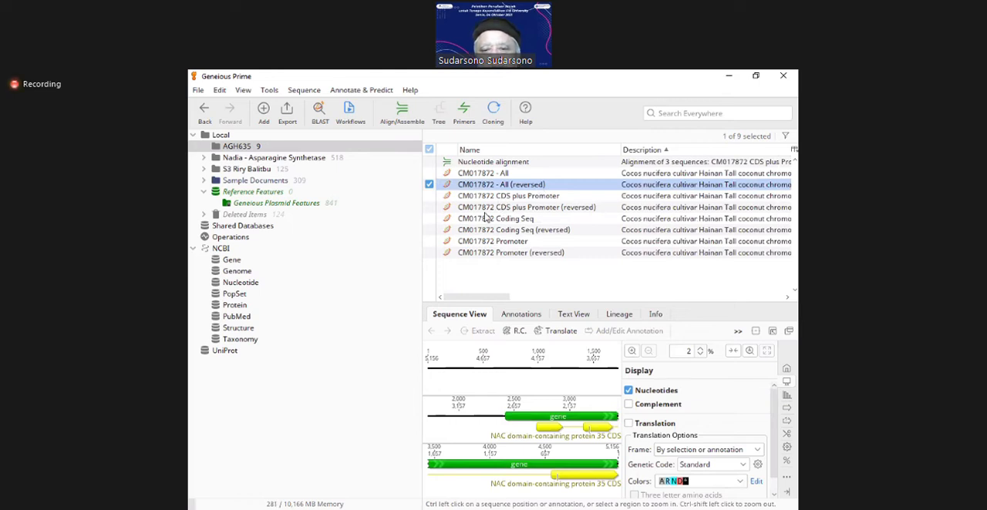
Step: Align the reversed All, CDS plus Promoter and Coding Seq sequences with MAFFT, using the Auto algorithm and 200PAM / k=2 scoring matrix
{"action": "left_click", "coordinate": [429, 207]}
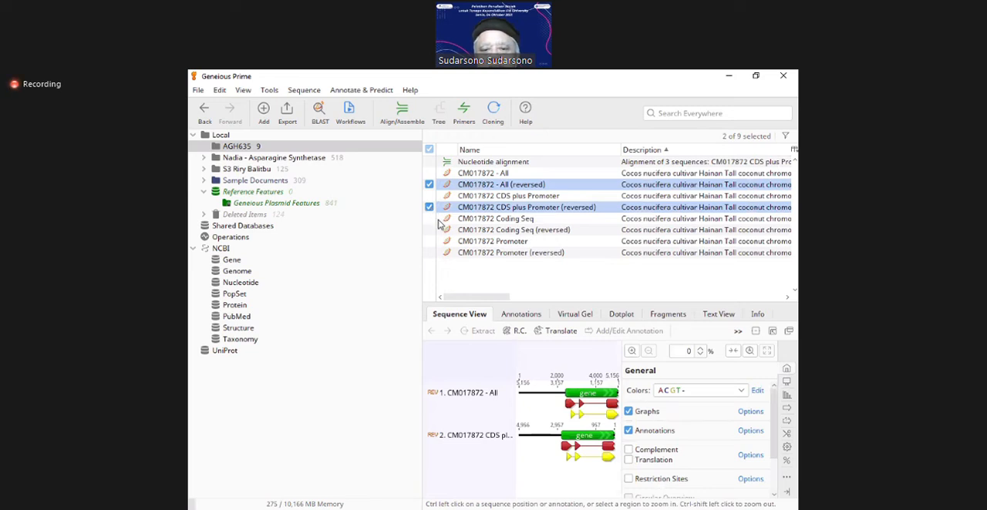
{"action": "left_click", "coordinate": [430, 231]}
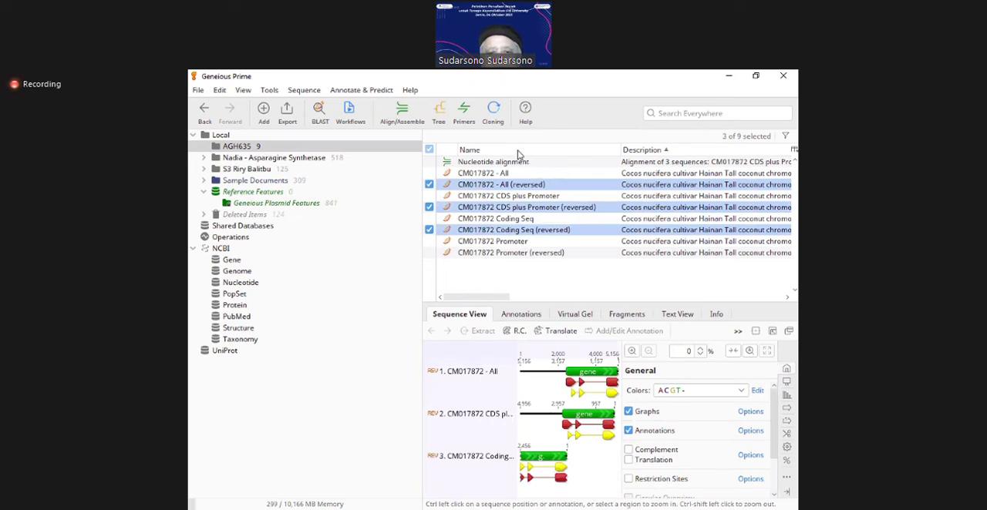
{"action": "left_click", "coordinate": [404, 114]}
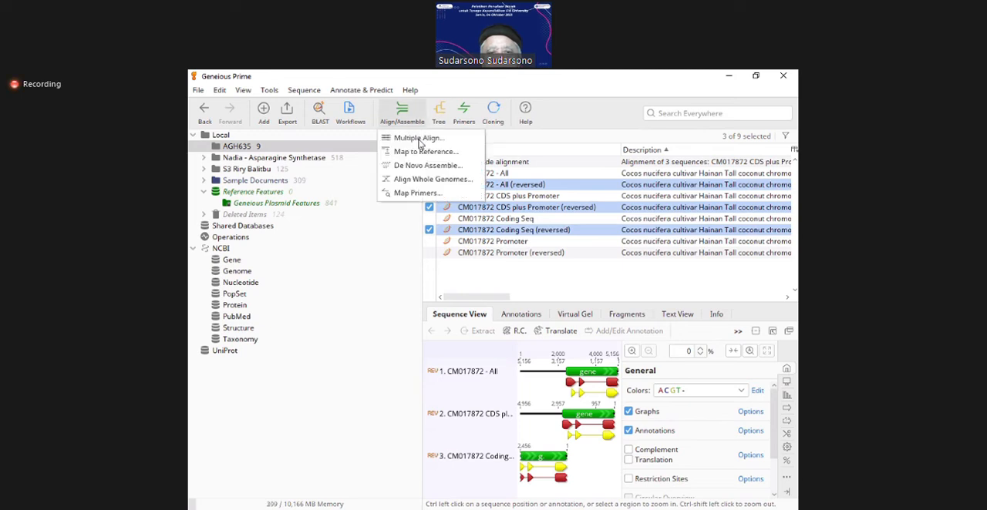
{"action": "left_click", "coordinate": [420, 140]}
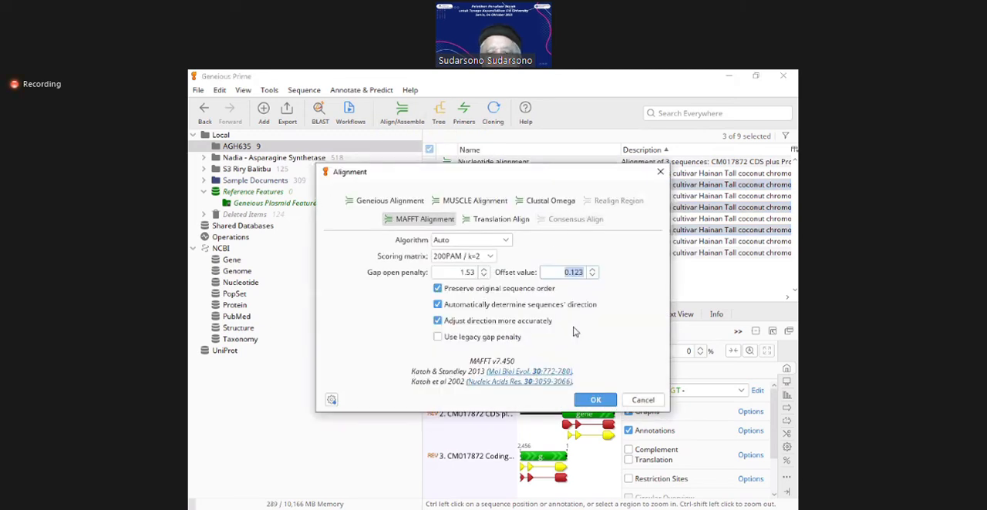
{"action": "left_click", "coordinate": [596, 402]}
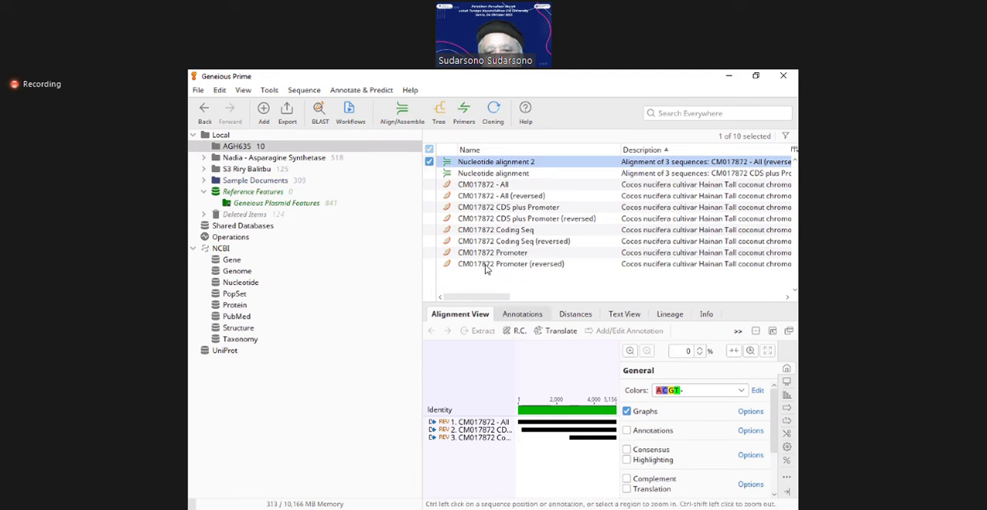
Step: Align Nucleotide alignment 2 with CM017872 Promoter (reversed) using Clustal Omega, preserving the input sequence order
{"action": "left_click", "coordinate": [460, 266]}
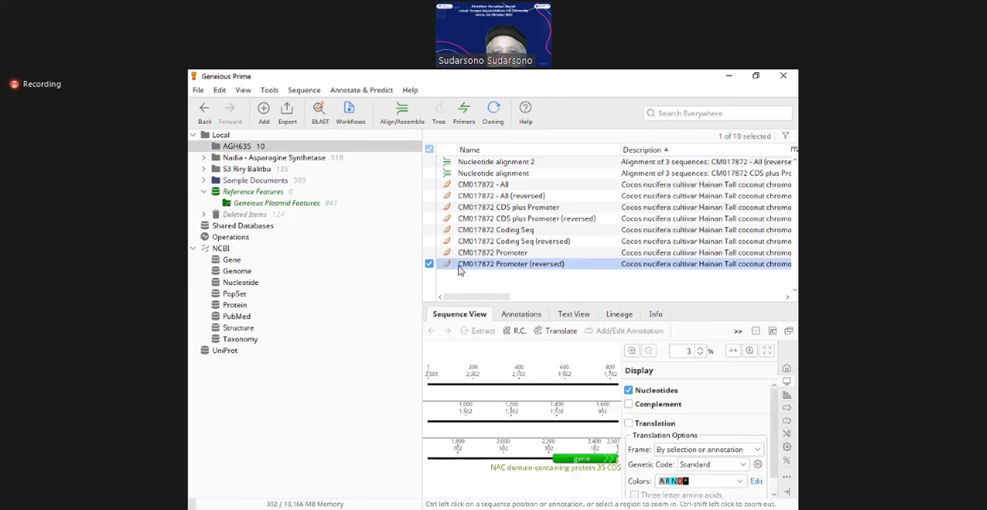
{"action": "left_click", "coordinate": [430, 162]}
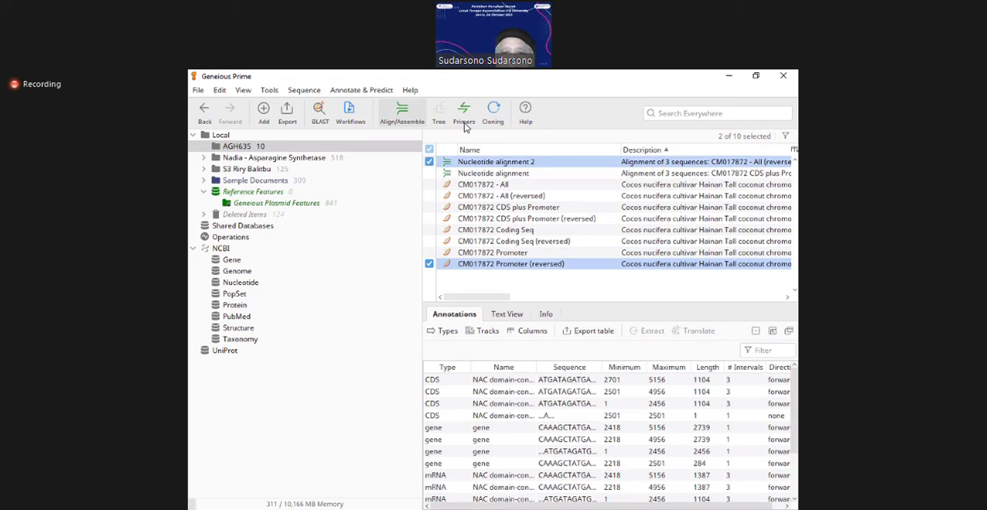
{"action": "left_click", "coordinate": [402, 114]}
{"action": "left_click", "coordinate": [237, 317]}
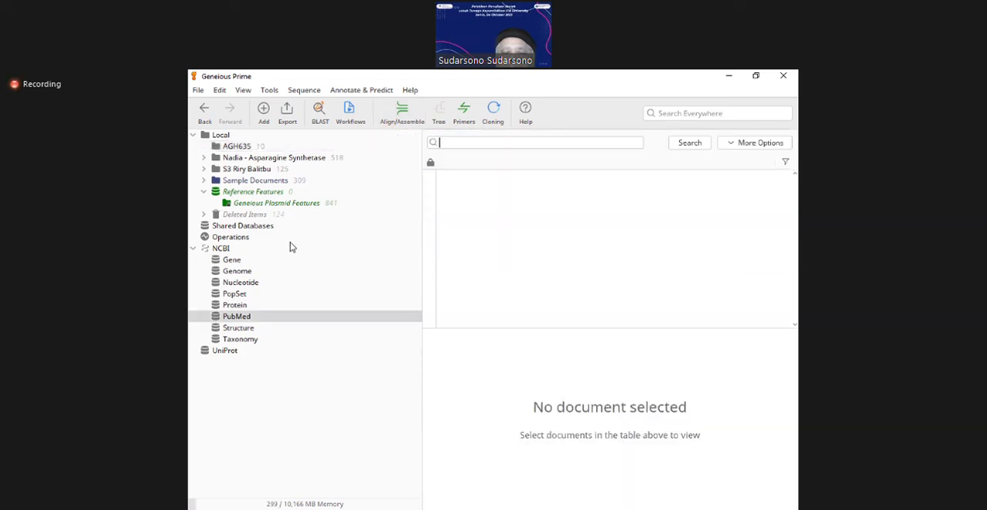
{"action": "left_click", "coordinate": [397, 120]}
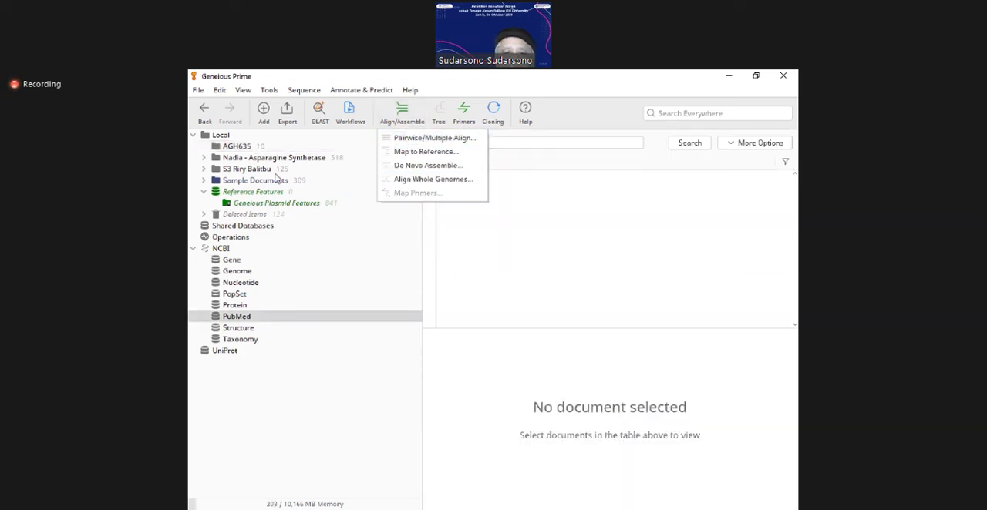
{"action": "left_click", "coordinate": [235, 148]}
{"action": "left_click", "coordinate": [402, 112]}
{"action": "left_click", "coordinate": [417, 138]}
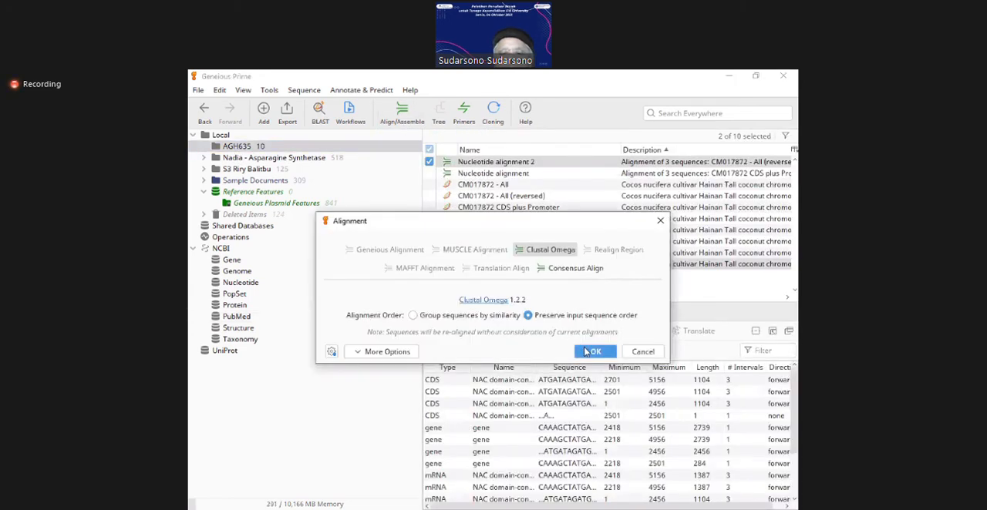
{"action": "left_click", "coordinate": [583, 351]}
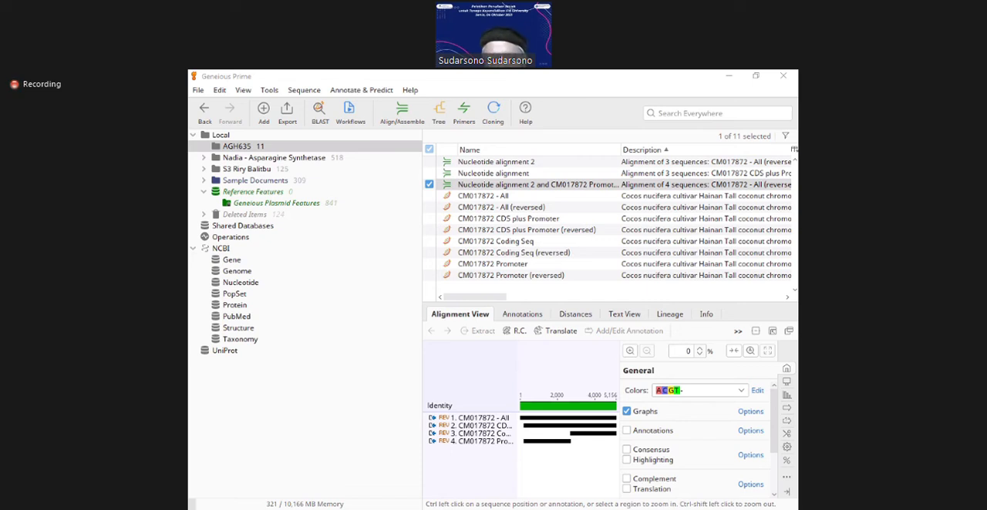
Step: Copy the newly added CM017872 sequence and paste its reverse complement into the AGH635 folder
{"action": "left_click", "coordinate": [528, 507]}
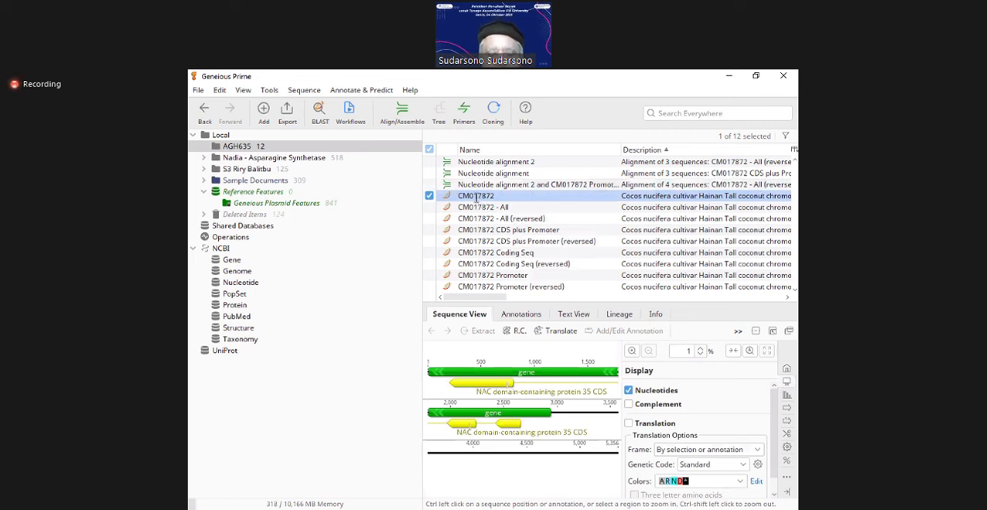
{"action": "left_click", "coordinate": [477, 196]}
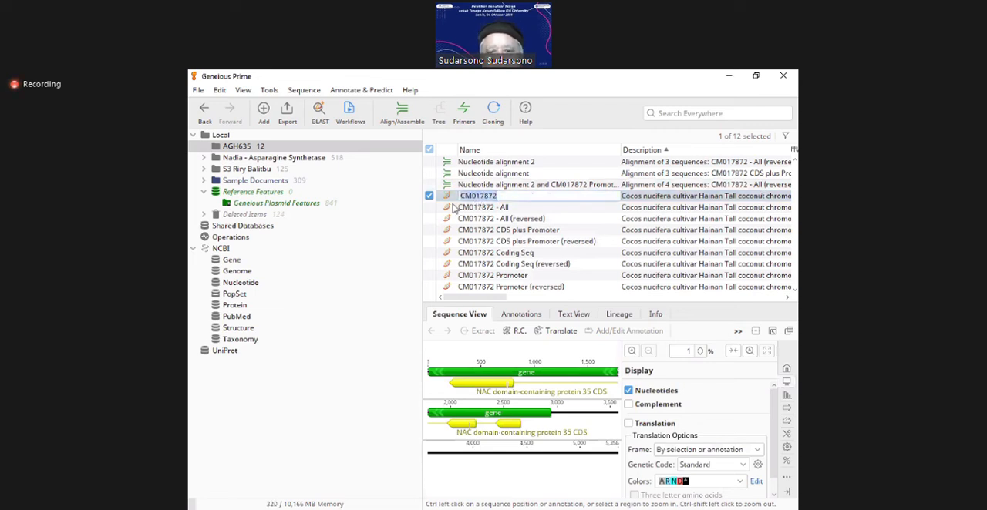
{"action": "left_click", "coordinate": [448, 200]}
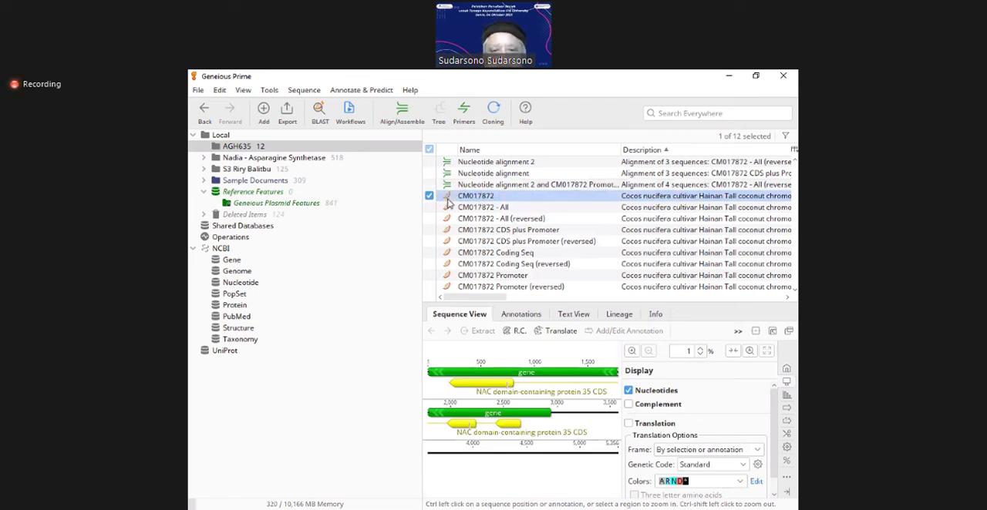
{"action": "right_click", "coordinate": [546, 230]}
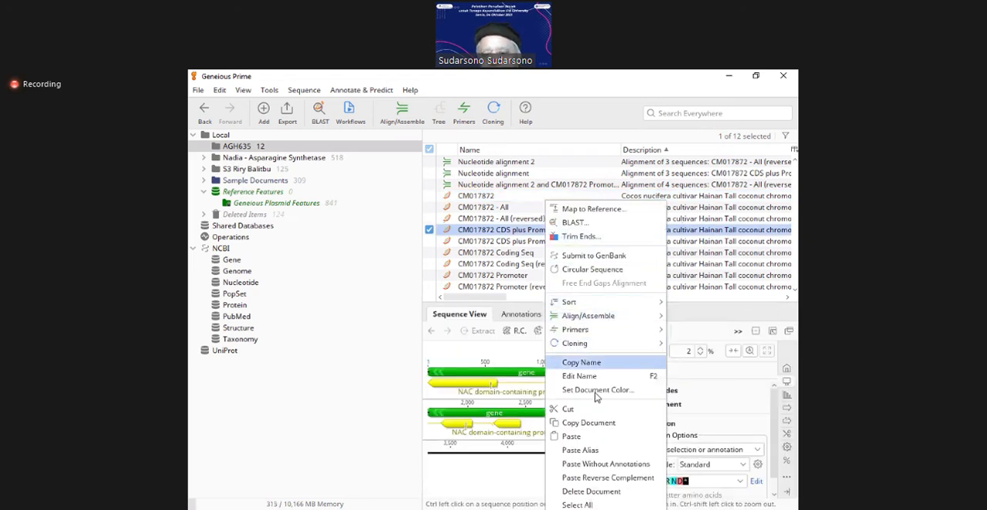
{"action": "left_click", "coordinate": [605, 479]}
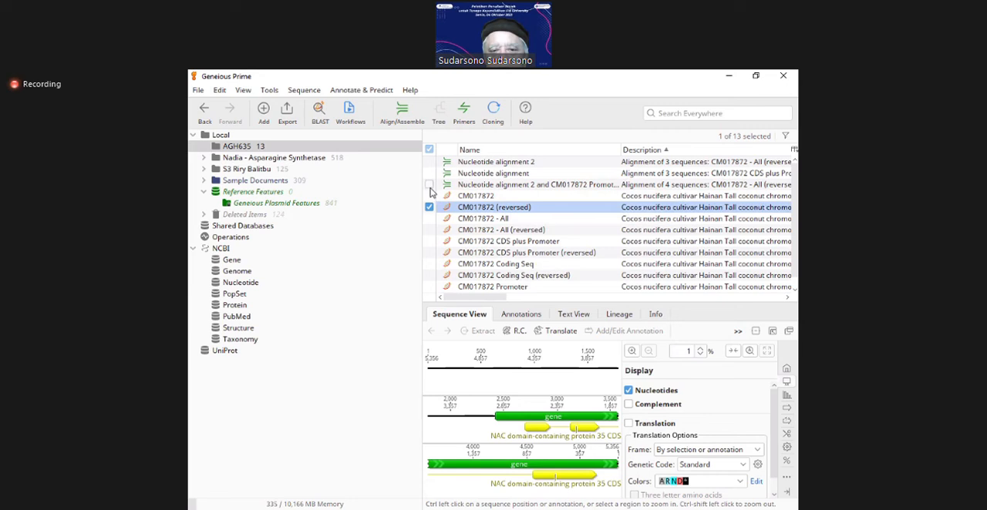
Step: Align the four-sequence alignment (Nucleotide alignment 2 and CM017872 Promoter) with CM017872 (reversed) using Clustal Omega, preserving the input sequence order
{"action": "left_click", "coordinate": [465, 186]}
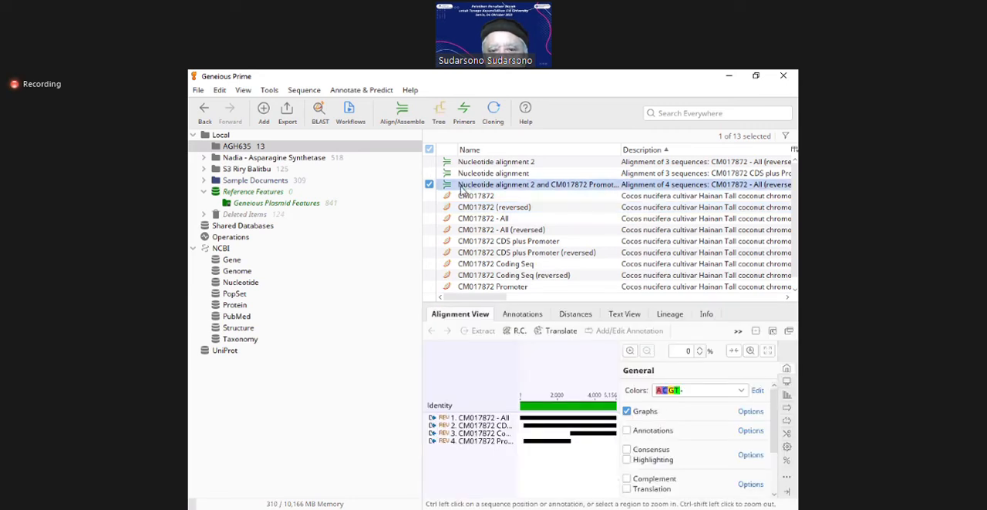
{"action": "left_click", "coordinate": [430, 207]}
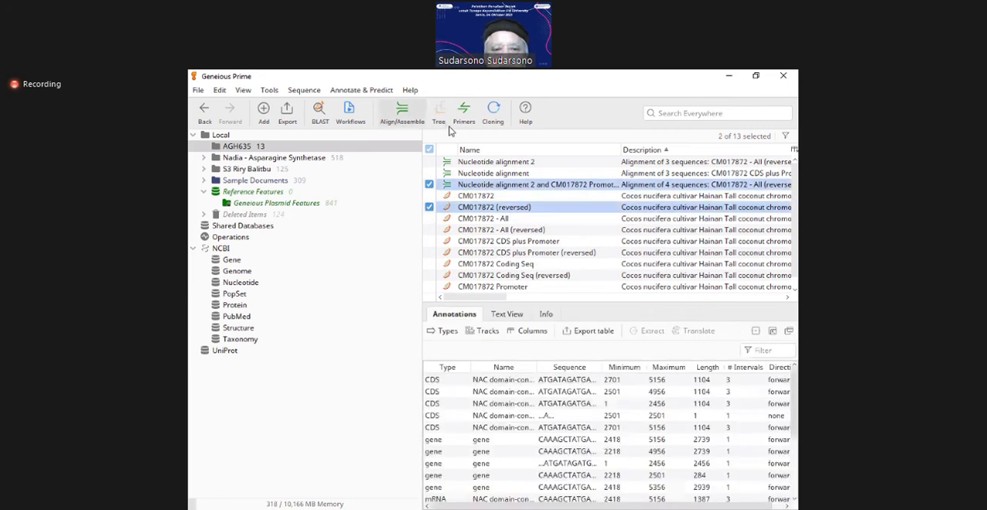
{"action": "left_click", "coordinate": [402, 114]}
{"action": "left_click", "coordinate": [409, 139]}
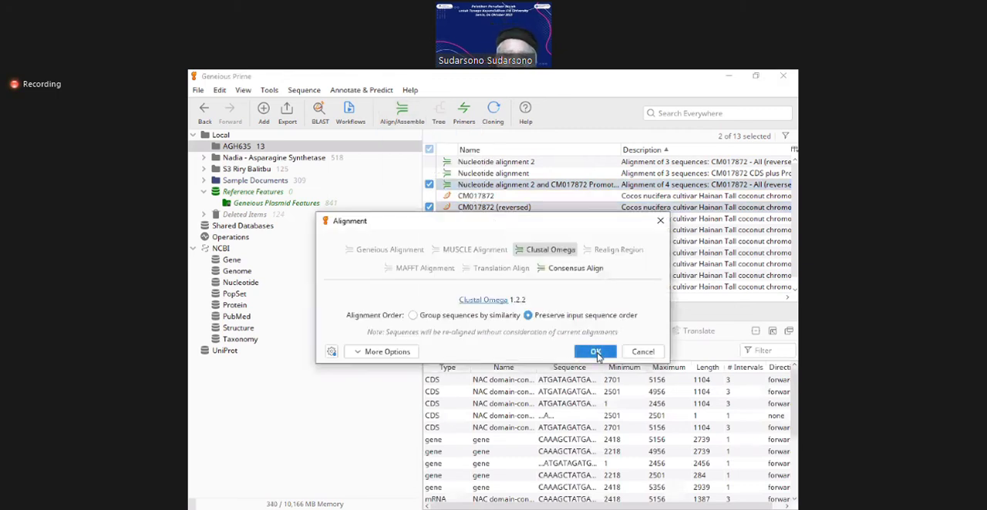
{"action": "left_click", "coordinate": [595, 353]}
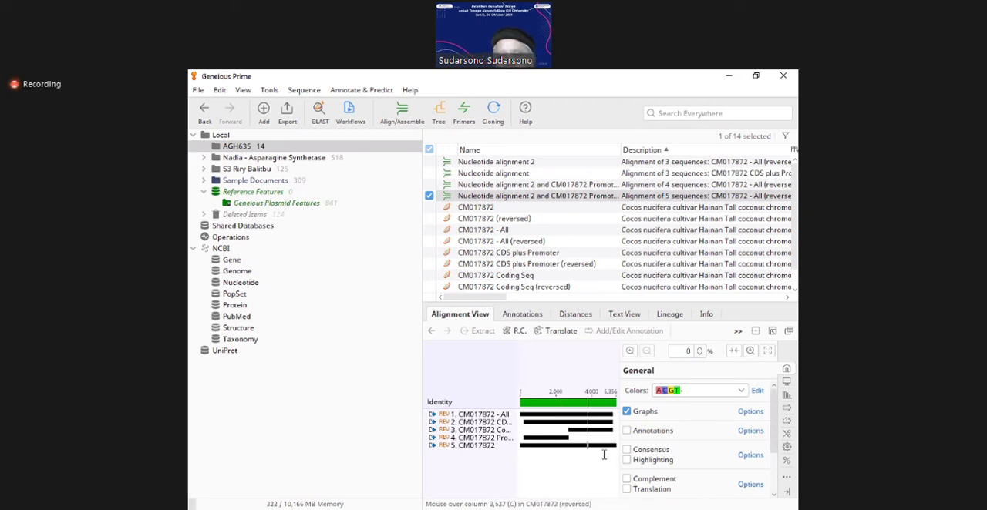
Step: Expand the five-sequence alignment's viewer and inspect the individual bases around column 2,903
{"action": "left_click", "coordinate": [773, 332]}
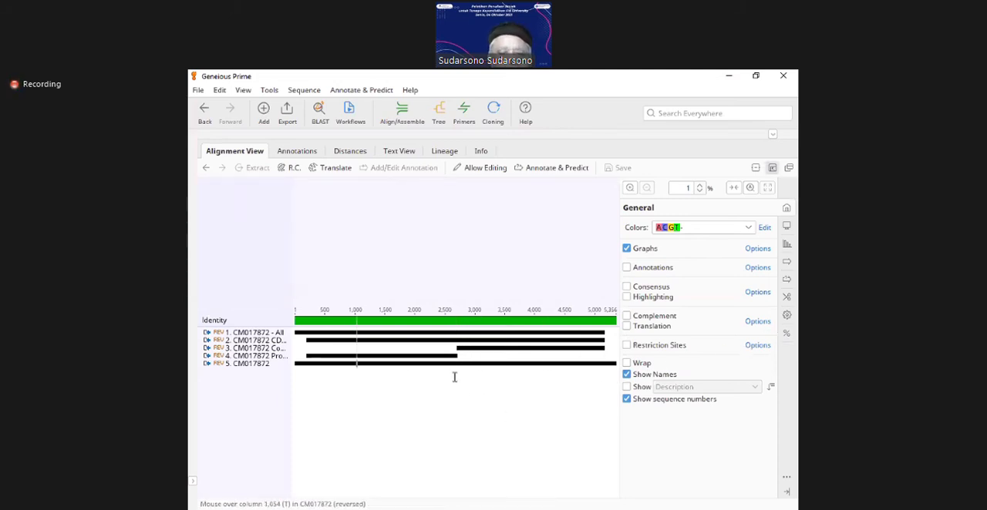
{"action": "left_click", "coordinate": [308, 354]}
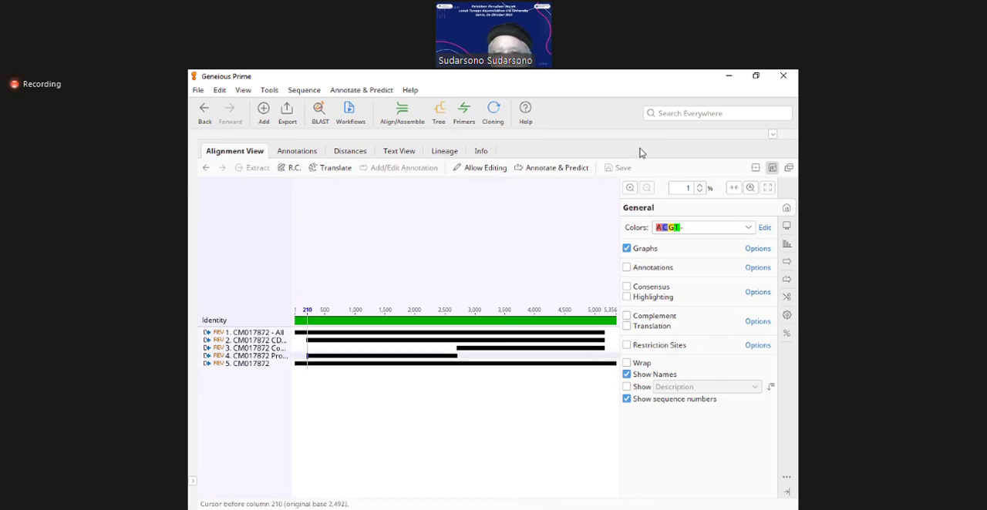
{"action": "left_click", "coordinate": [469, 412]}
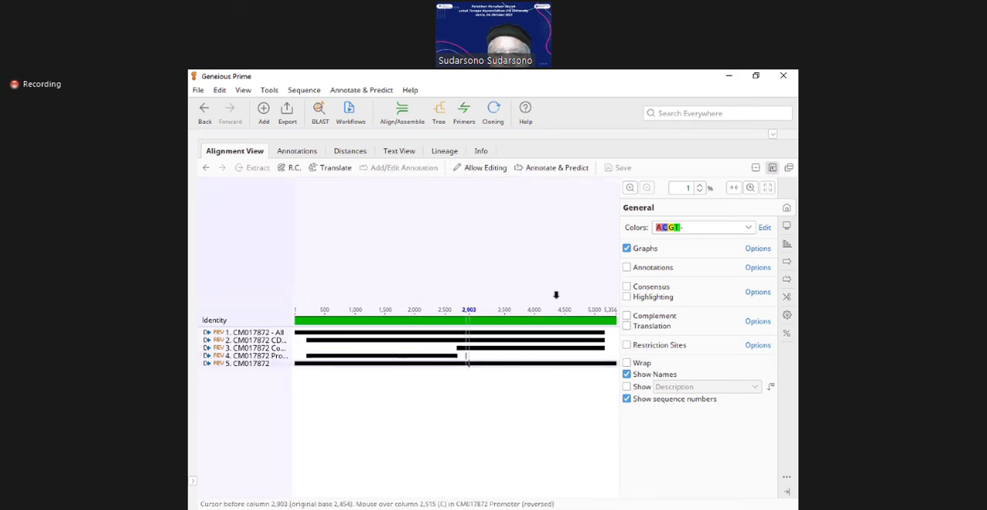
{"action": "left_click", "coordinate": [629, 189]}
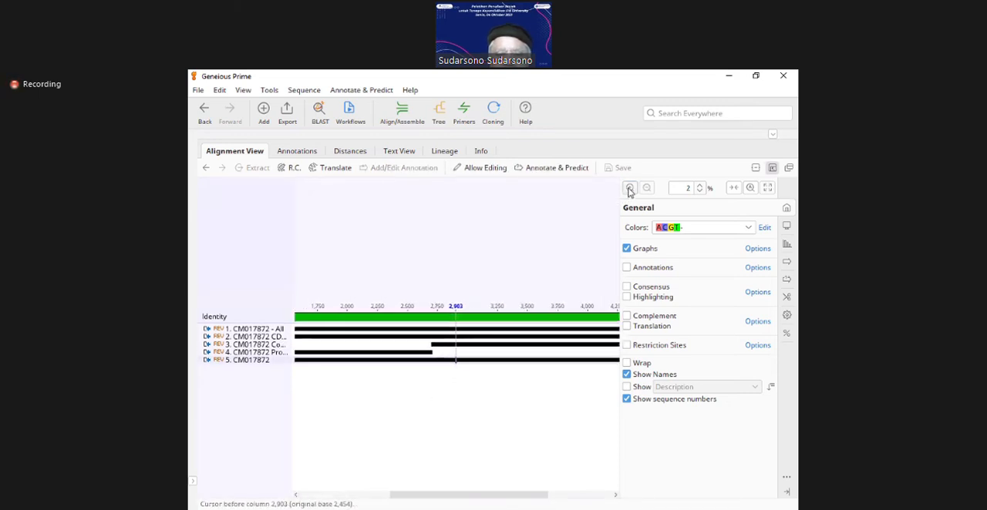
{"action": "left_click", "coordinate": [629, 190]}
{"action": "left_click", "coordinate": [629, 189]}
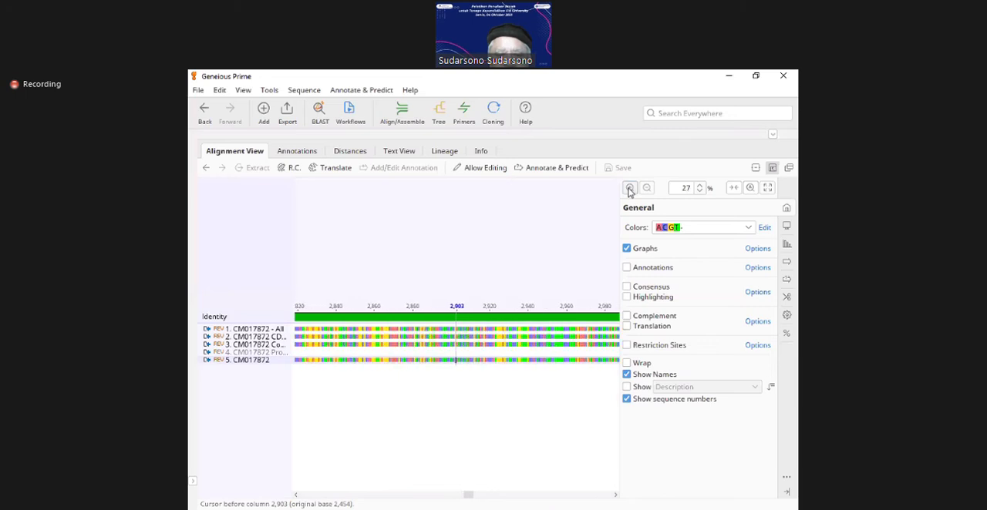
{"action": "left_click", "coordinate": [629, 190]}
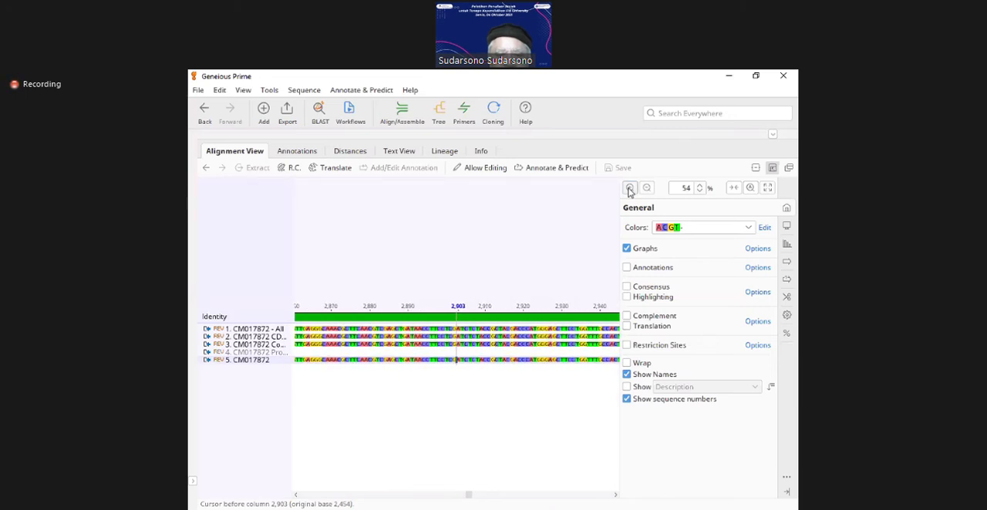
{"action": "left_click", "coordinate": [629, 189]}
Step: Examine the aligned bases upstream of the coding sequence, comparing the promoter region across the sequences
{"action": "scroll", "coordinate": [401, 496], "scroll_direction": "left", "scroll_amount": 5}
{"action": "scroll", "coordinate": [401, 499], "scroll_direction": "left", "scroll_amount": 3}
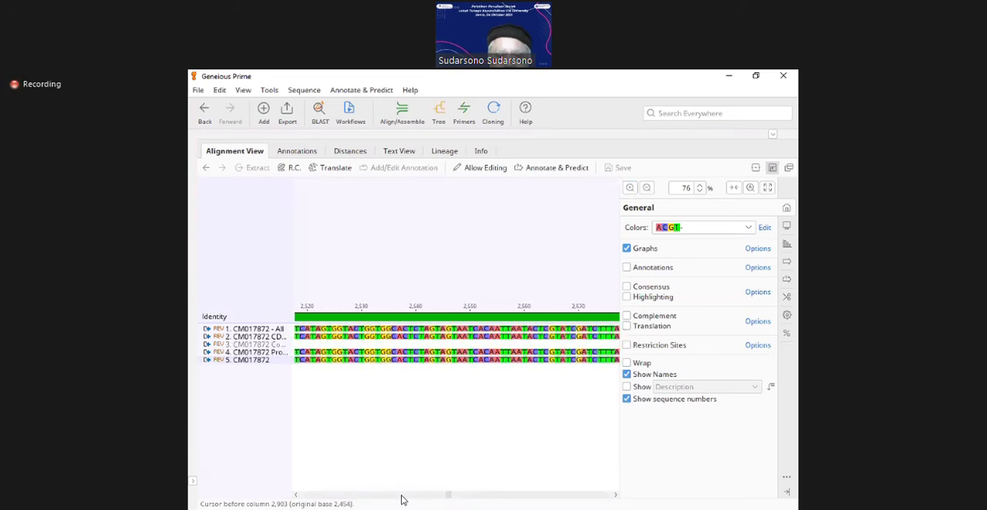
{"action": "scroll", "coordinate": [401, 501], "scroll_direction": "left", "scroll_amount": 3}
{"action": "scroll", "coordinate": [401, 499], "scroll_direction": "left", "scroll_amount": 2}
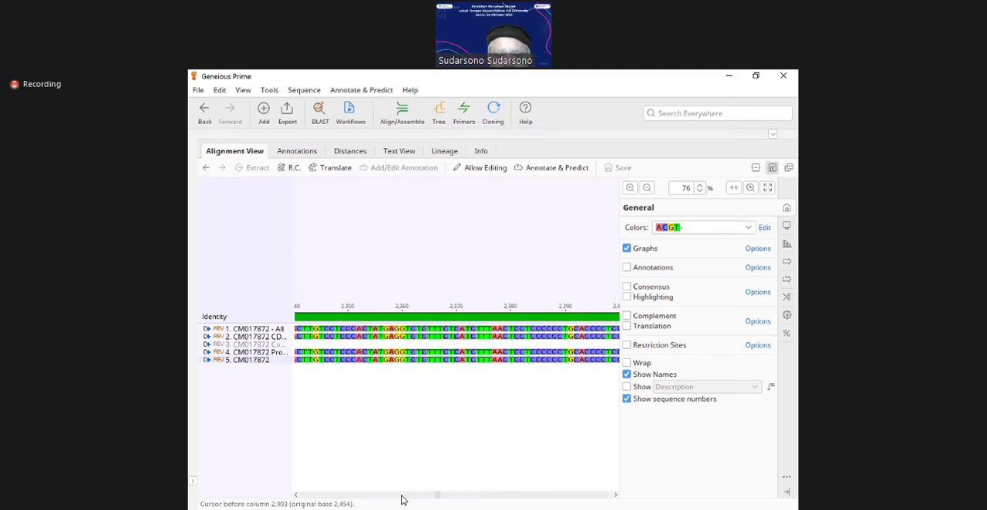
{"action": "scroll", "coordinate": [411, 499], "scroll_direction": "left", "scroll_amount": 2}
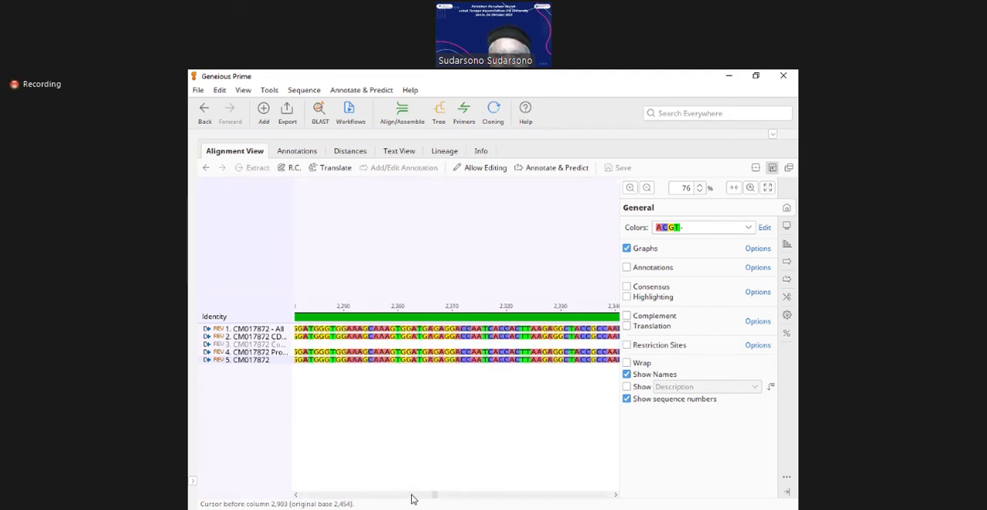
{"action": "scroll", "coordinate": [411, 500], "scroll_direction": "left", "scroll_amount": 2}
{"action": "scroll", "coordinate": [411, 499], "scroll_direction": "left", "scroll_amount": 4}
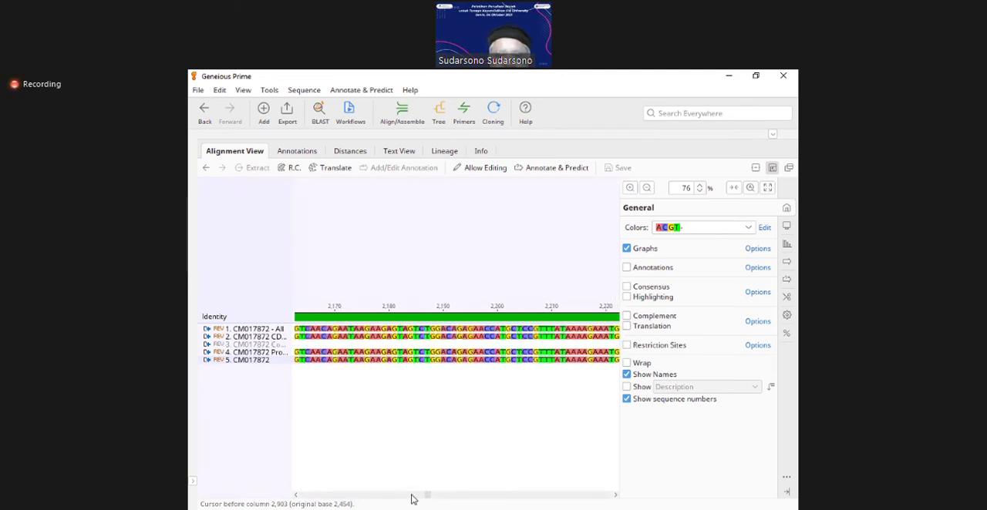
{"action": "left_click", "coordinate": [451, 500]}
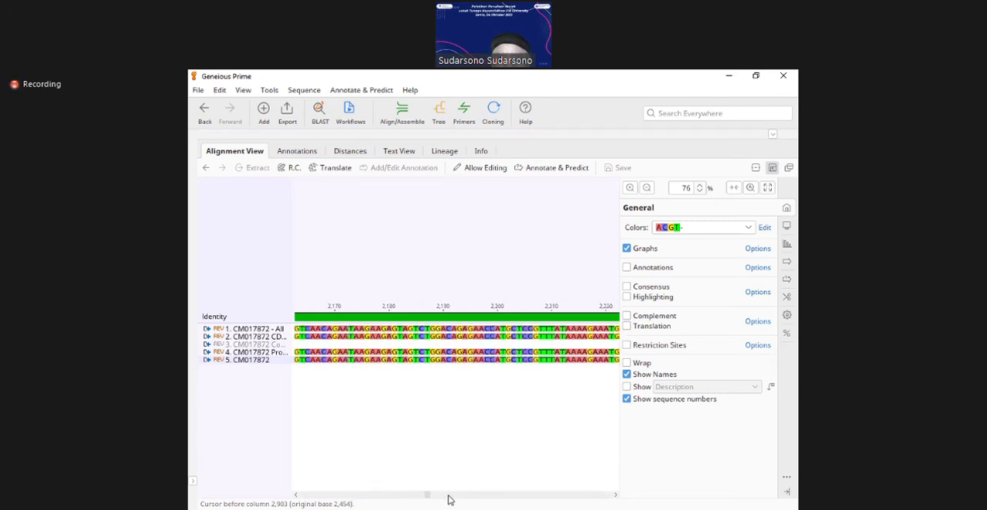
{"action": "left_click", "coordinate": [438, 497]}
{"action": "left_click", "coordinate": [296, 497]}
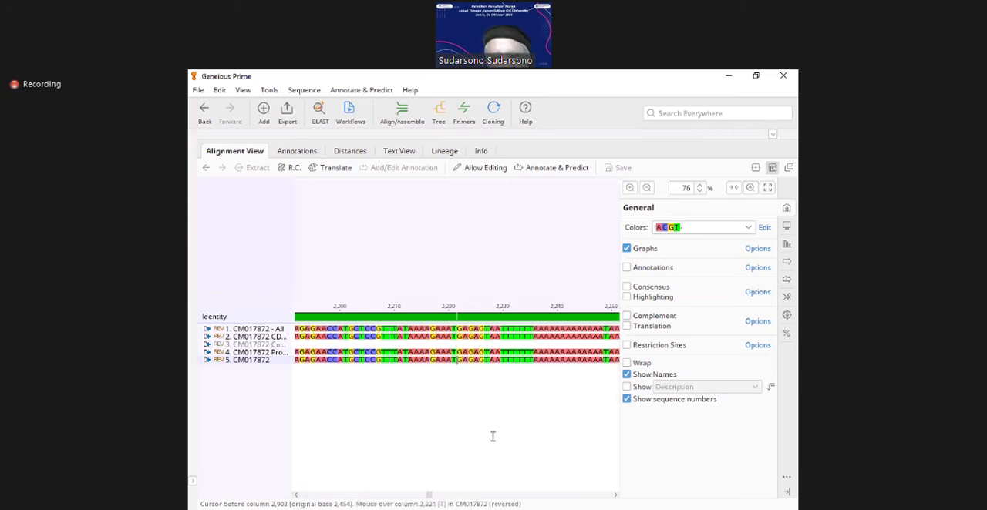
{"action": "left_click", "coordinate": [296, 497]}
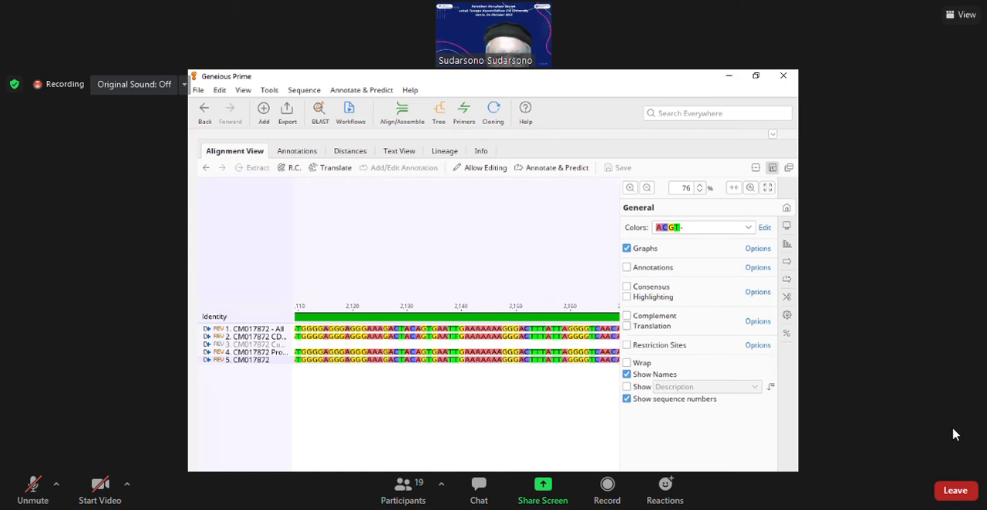
{"action": "left_click", "coordinate": [296, 497]}
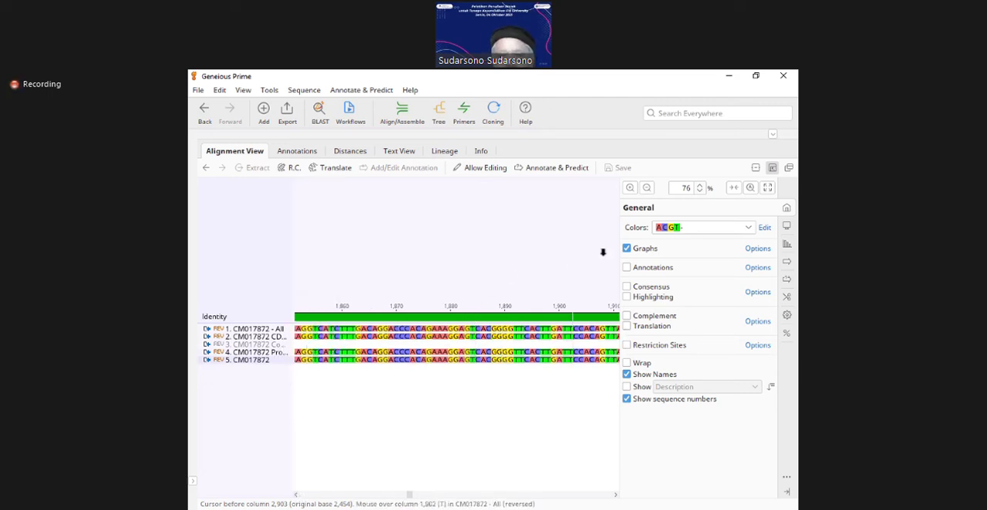
Step: Select columns 974 to 2,709 on CM017872 CDS plus Promoter (reversed), ending where the coding sequence starts
{"action": "left_click", "coordinate": [648, 188]}
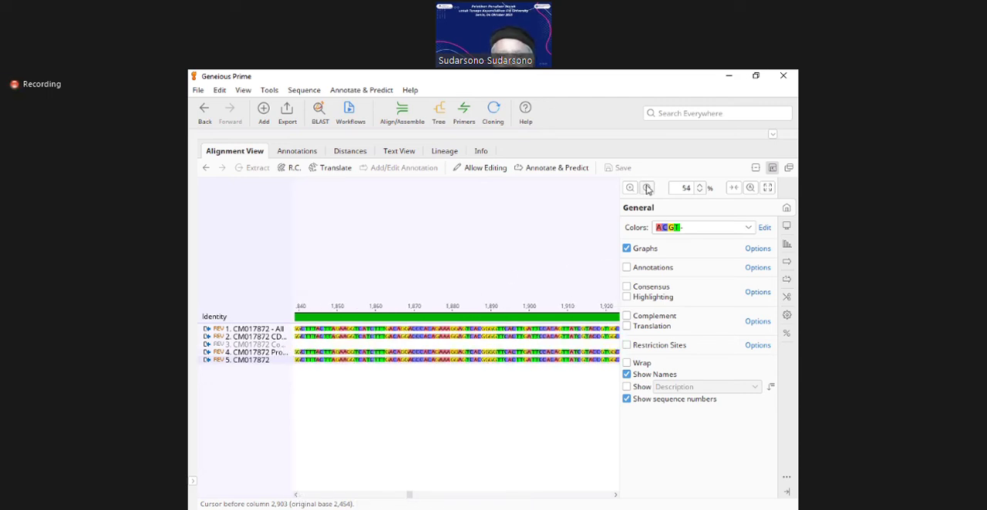
{"action": "left_click", "coordinate": [648, 188]}
{"action": "left_click", "coordinate": [648, 188]}
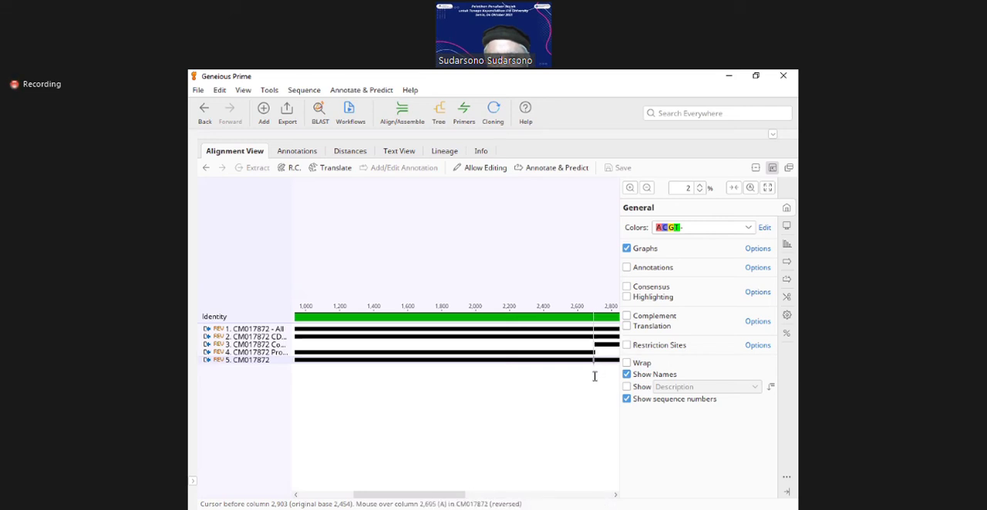
{"action": "left_click", "coordinate": [595, 337]}
{"action": "key", "text": "shift+Left"}
{"action": "key", "text": "shift+Left"}
{"action": "key", "text": "shift+Left"}
{"action": "key", "text": "shift+Left"}
{"action": "key", "text": "shift+Left"}
{"action": "key", "text": "shift+Left"}
{"action": "key", "text": "shift+Left"}
{"action": "key", "text": "shift+Left"}
{"action": "key", "text": "shift+Left"}
{"action": "key", "text": "shift+Left"}
{"action": "key", "text": "shift+Left"}
{"action": "key", "text": "shift+Left"}
{"action": "key", "text": "shift+Left"}
{"action": "key", "text": "shift+Left"}
{"action": "key", "text": "shift+Left"}
{"action": "key", "text": "shift+Left"}
{"action": "key", "text": "shift+Left"}
{"action": "key", "text": "shift+Left"}
{"action": "key", "text": "shift+Left"}
{"action": "key", "text": "shift+Left"}
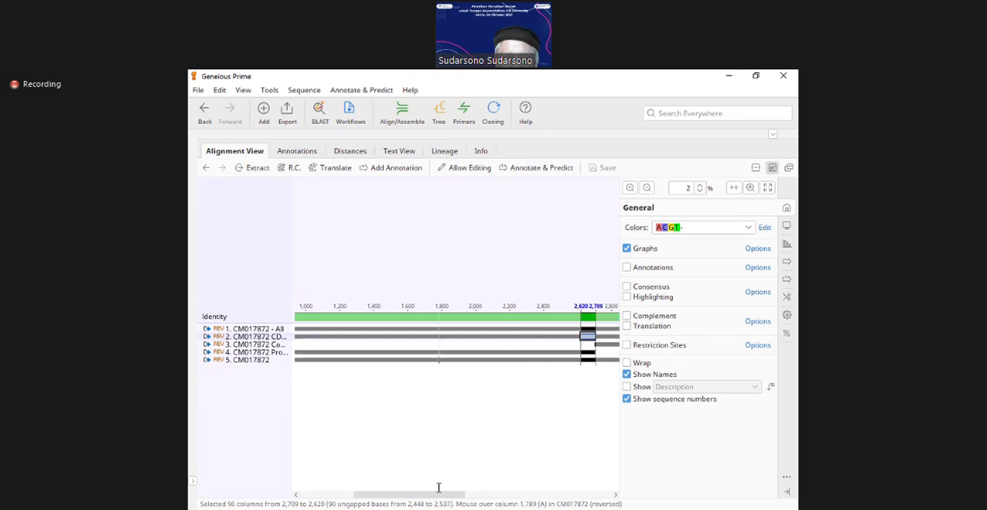
{"action": "left_click_drag", "start_coordinate": [425, 498], "coordinate": [373, 499]}
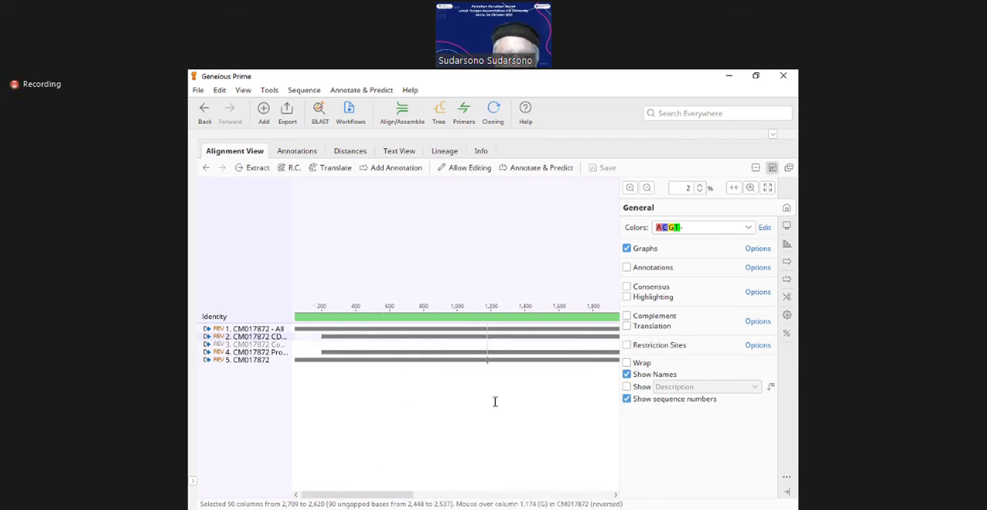
{"action": "left_click", "coordinate": [454, 336], "text": "shift"}
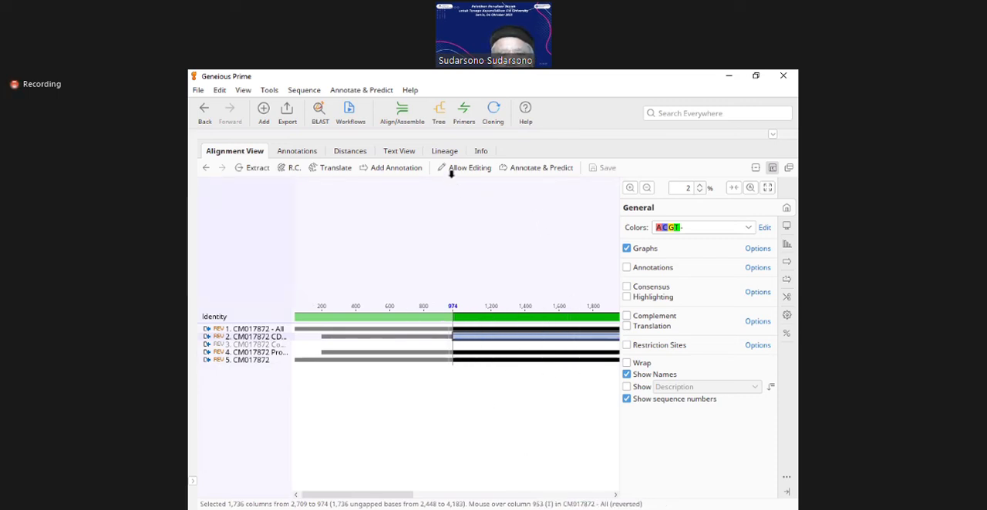
Step: Set up a new primer design for the selected region with product size between 1,736 and 1,800 and 2 pairs to generate
{"action": "left_click", "coordinate": [465, 128]}
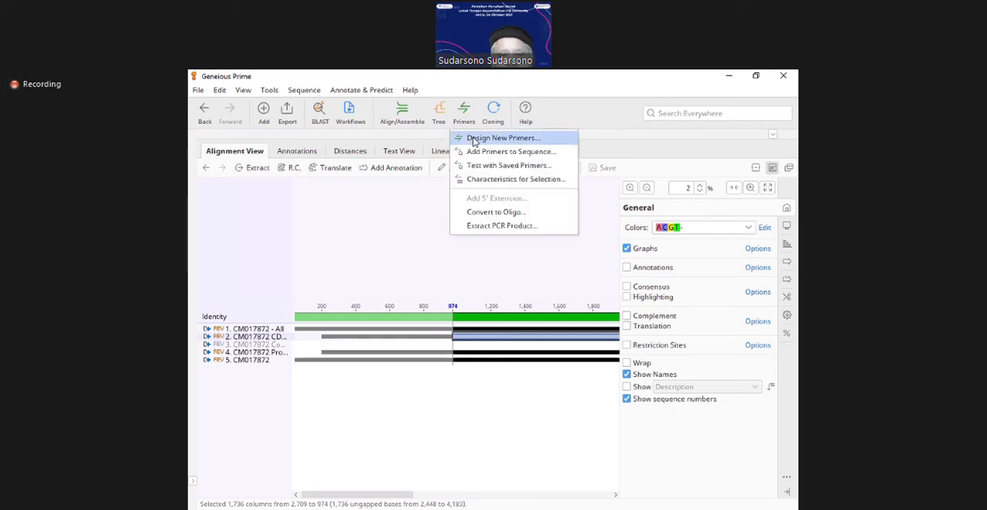
{"action": "left_click", "coordinate": [472, 138]}
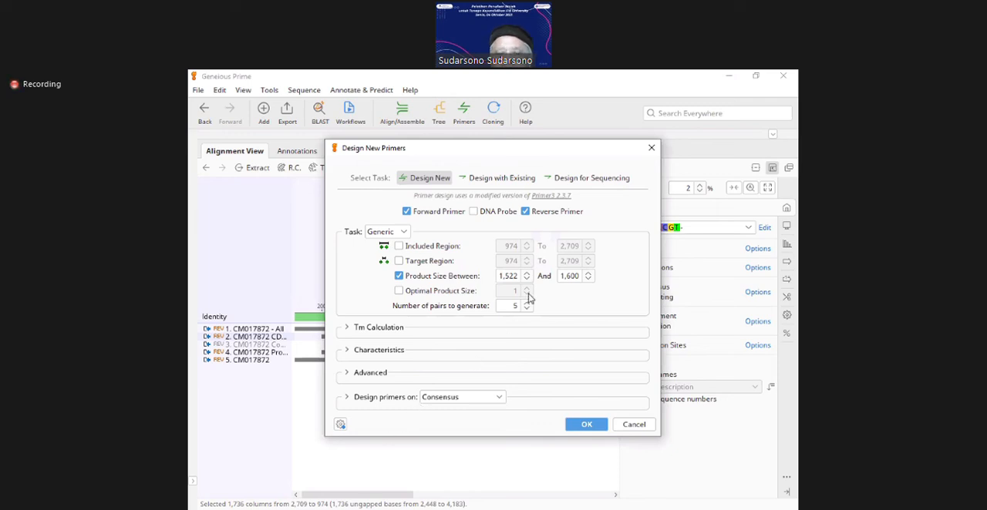
{"action": "double_click", "coordinate": [517, 275]}
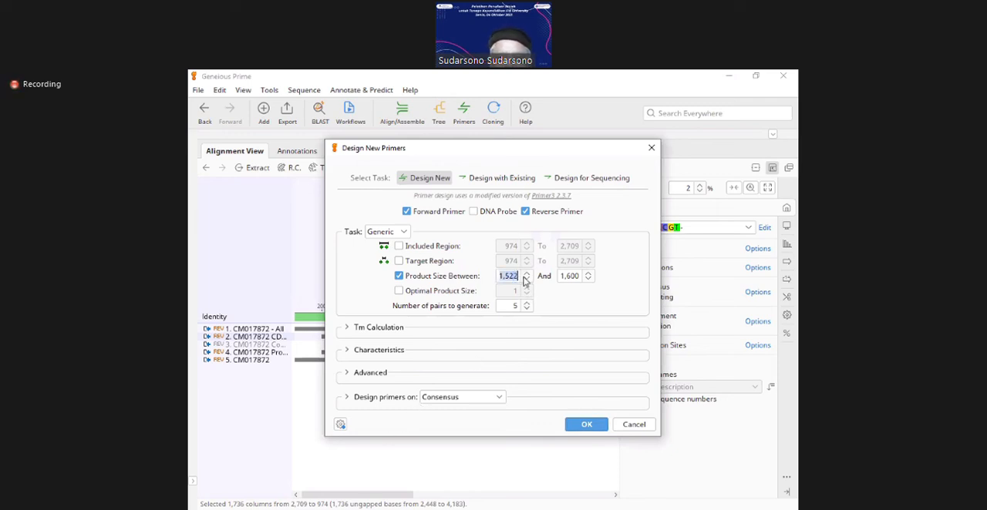
{"action": "type", "text": "1736"}
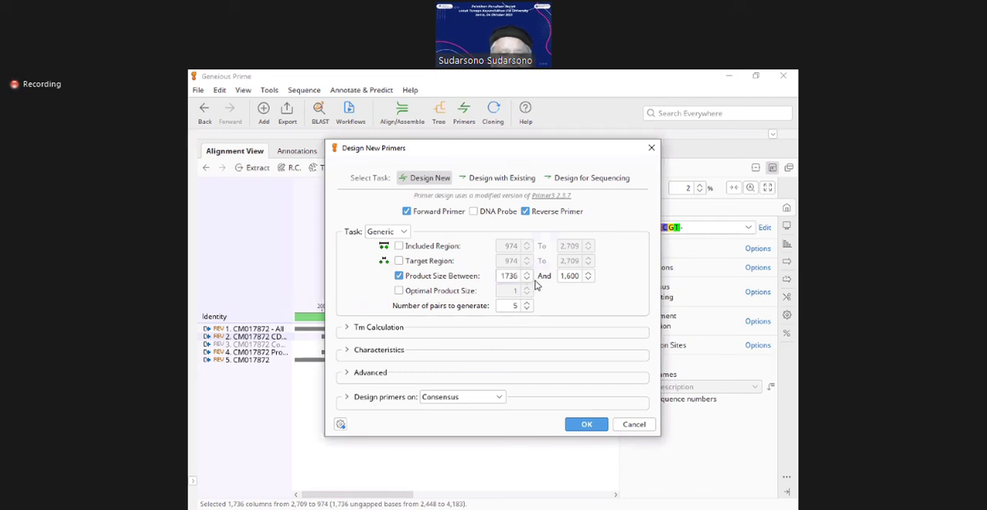
{"action": "key", "text": "Tab"}
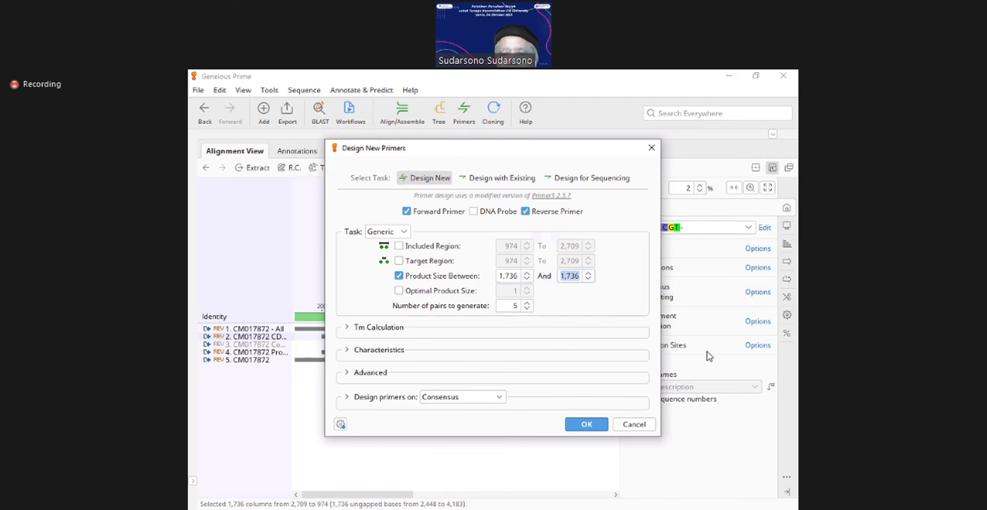
{"action": "key", "text": "Left"}
{"action": "key", "text": "Left"}
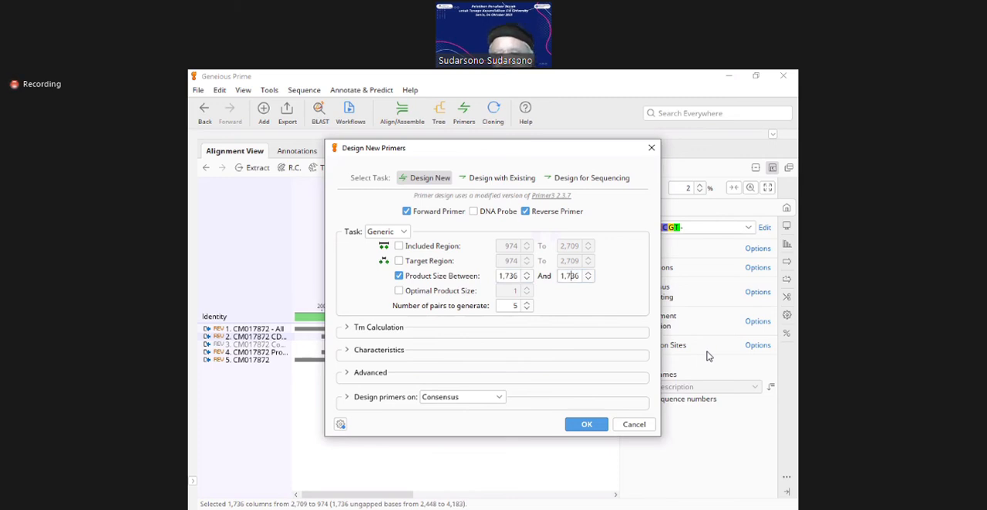
{"action": "type", "text": "1,8"}
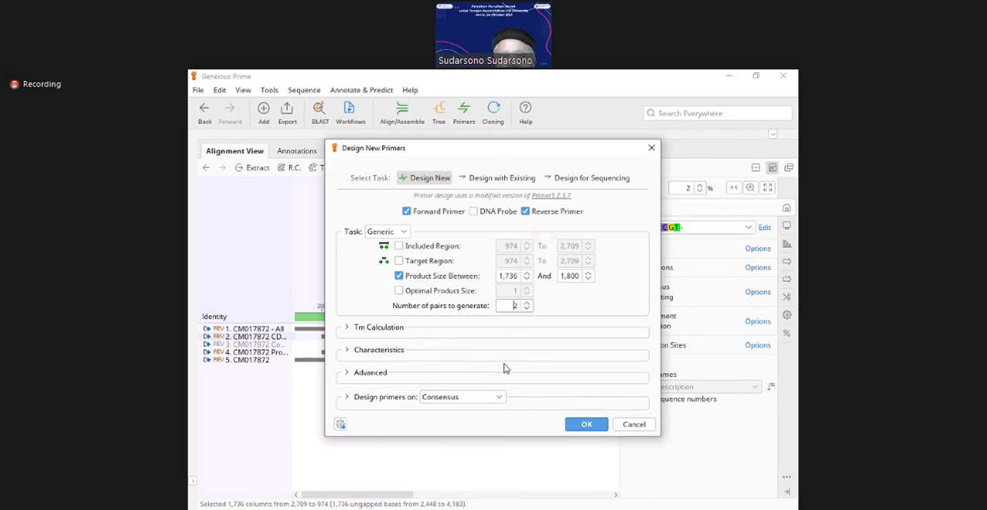
Step: Generate the forward and reverse primers on the consensus and inspect the annotations along the alignment
{"action": "left_click", "coordinate": [387, 330]}
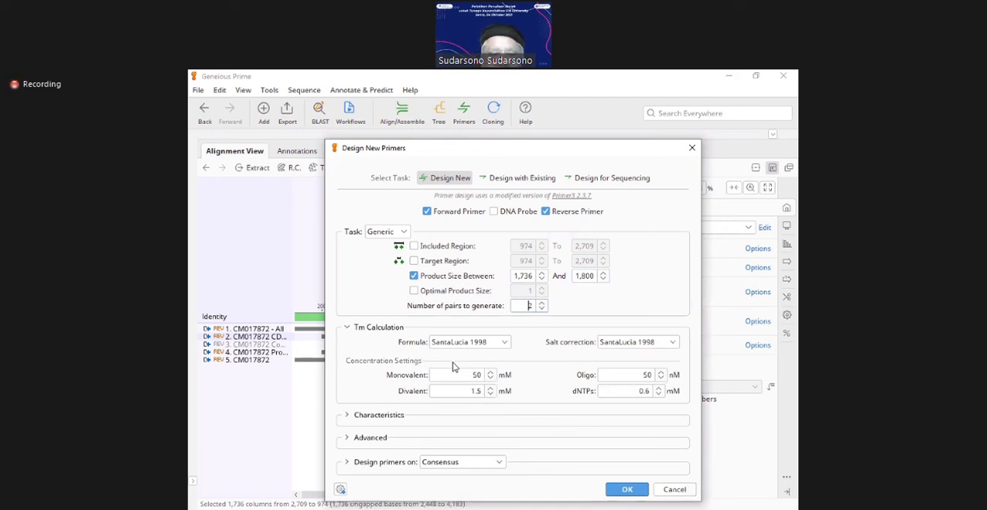
{"action": "left_click", "coordinate": [347, 328]}
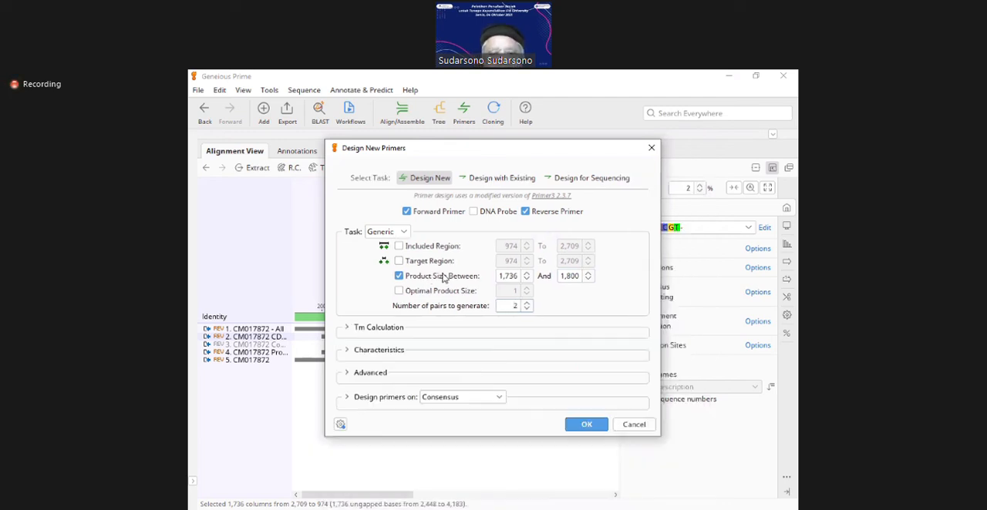
{"action": "left_click", "coordinate": [577, 428]}
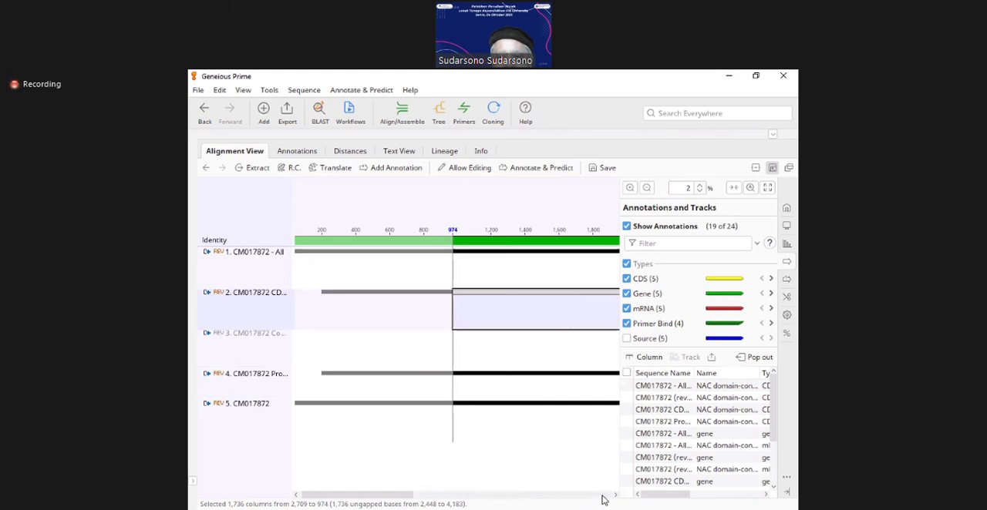
{"action": "left_click", "coordinate": [604, 497]}
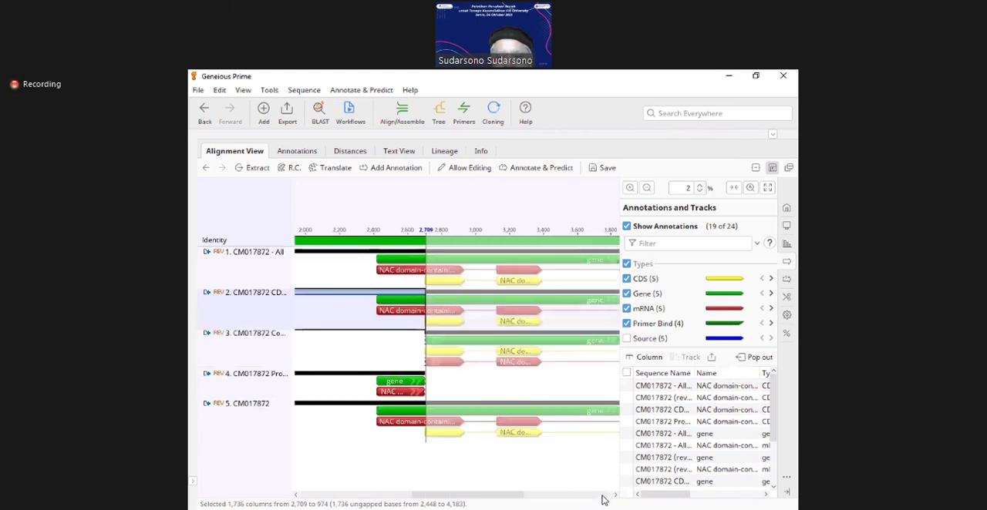
{"action": "left_click", "coordinate": [603, 498]}
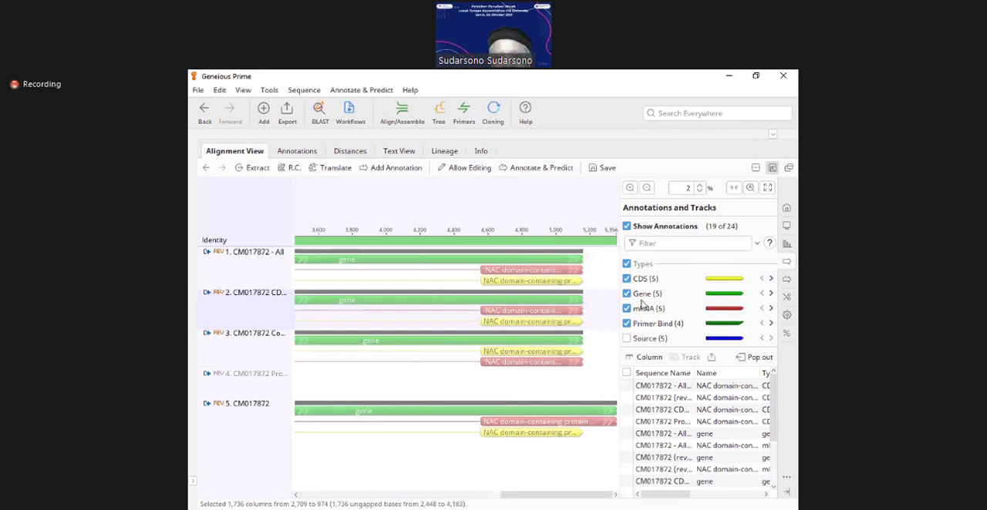
Step: Hide the CDS, Gene, mRNA and Primer Bind annotations across the whole alignment and clear the column selection
{"action": "left_click", "coordinate": [646, 189]}
{"action": "left_click", "coordinate": [646, 189]}
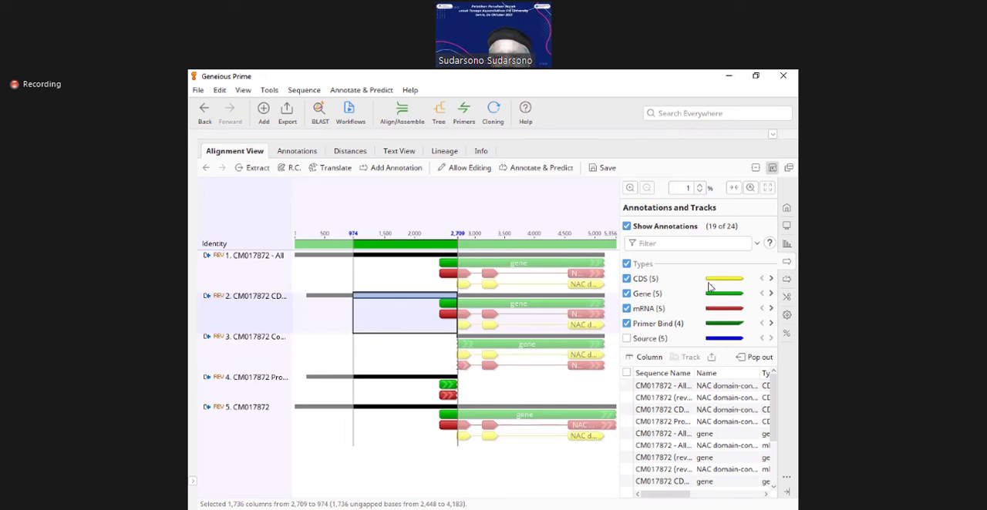
{"action": "left_click", "coordinate": [626, 279]}
{"action": "left_click", "coordinate": [626, 294]}
{"action": "left_click", "coordinate": [627, 308]}
{"action": "left_click", "coordinate": [627, 323]}
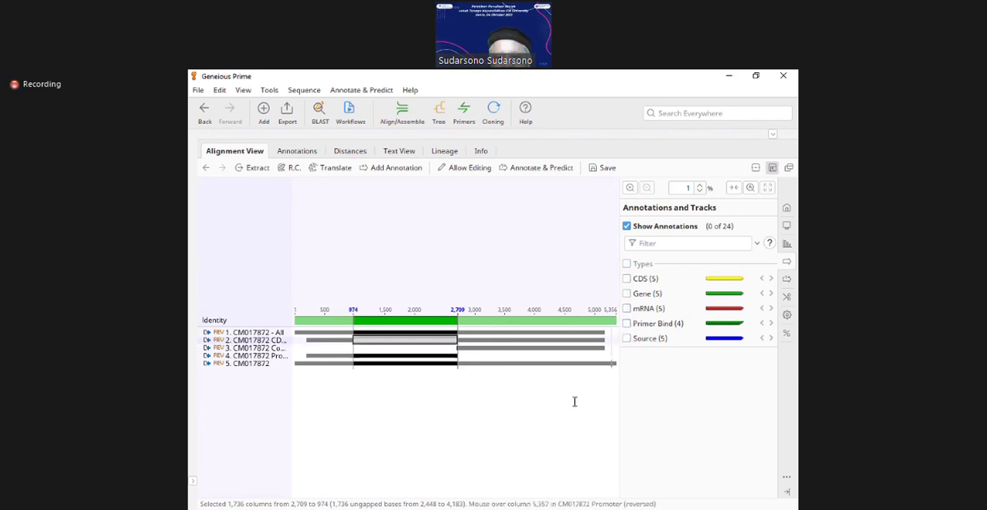
{"action": "left_click", "coordinate": [538, 421]}
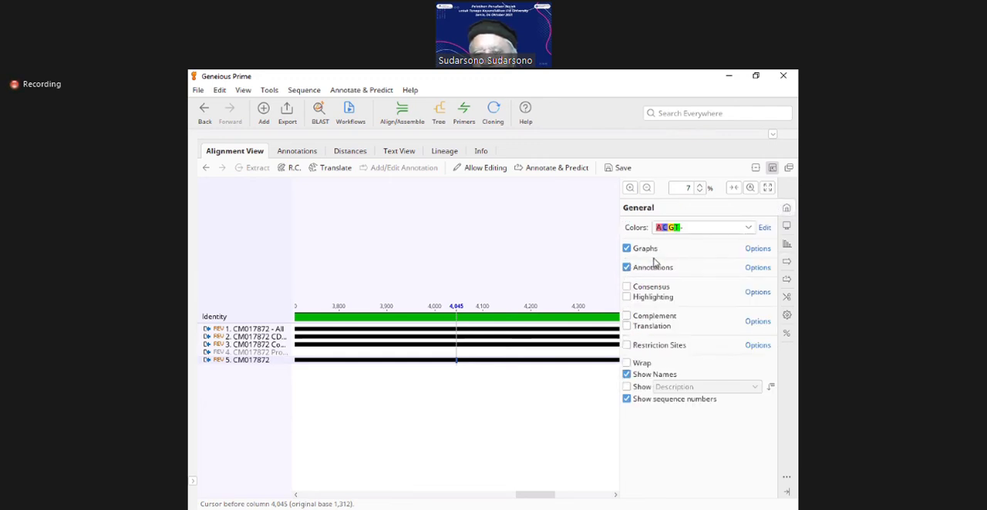
Step: Review the alignment's display options and its graph options
{"action": "left_click", "coordinate": [786, 228]}
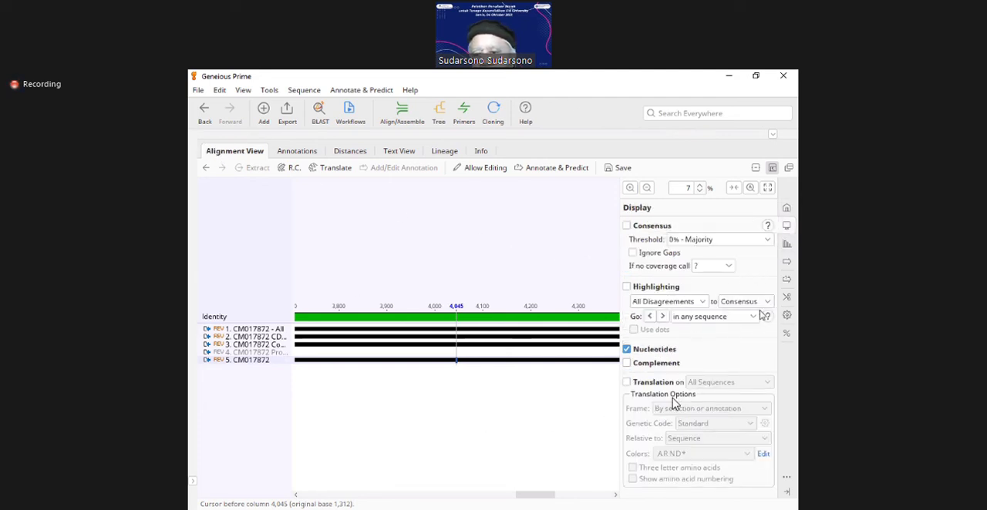
{"action": "left_click", "coordinate": [787, 243]}
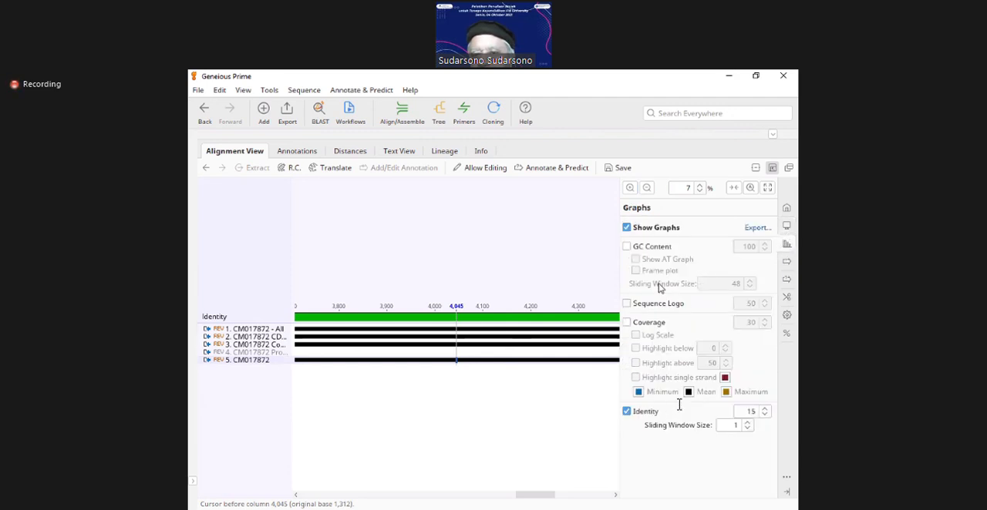
{"action": "left_click", "coordinate": [460, 387]}
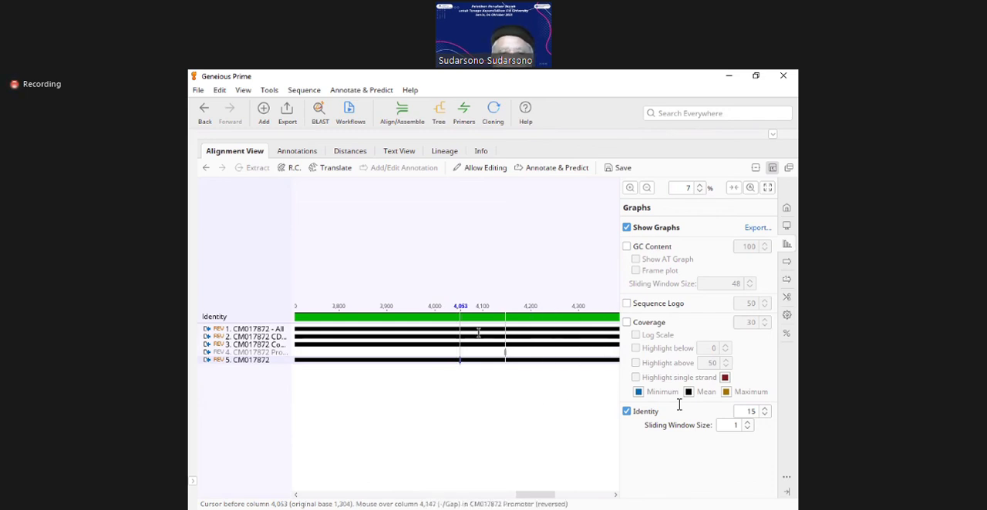
Step: Check the table of annotations without saving the alignment changes, and return to the overview of the full alignment
{"action": "left_click", "coordinate": [295, 153]}
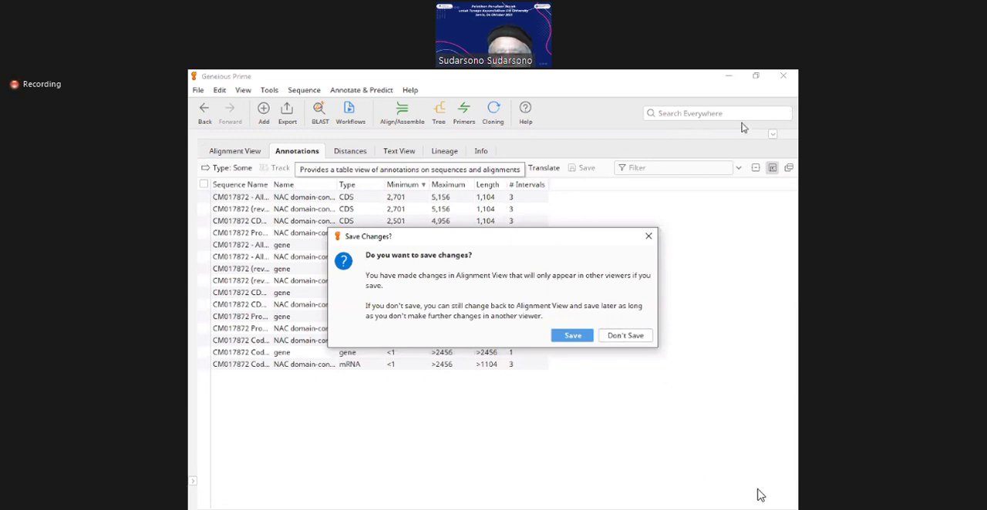
{"action": "left_click", "coordinate": [628, 336]}
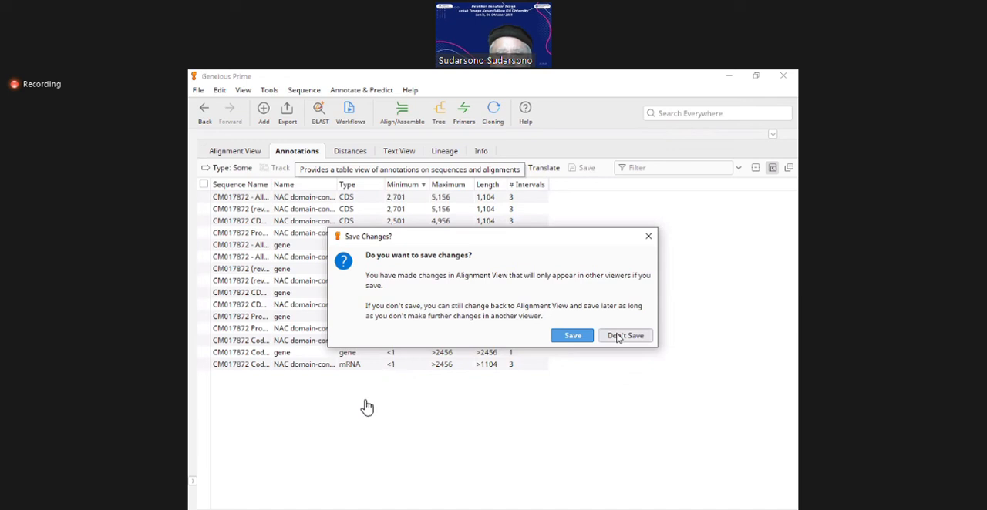
{"action": "left_click", "coordinate": [226, 157]}
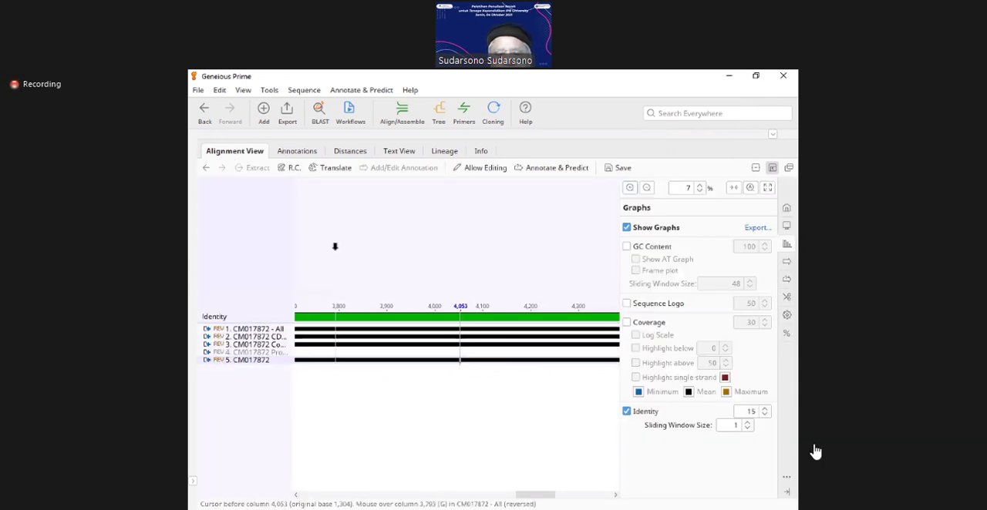
{"action": "left_click", "coordinate": [645, 189]}
{"action": "left_click", "coordinate": [646, 190]}
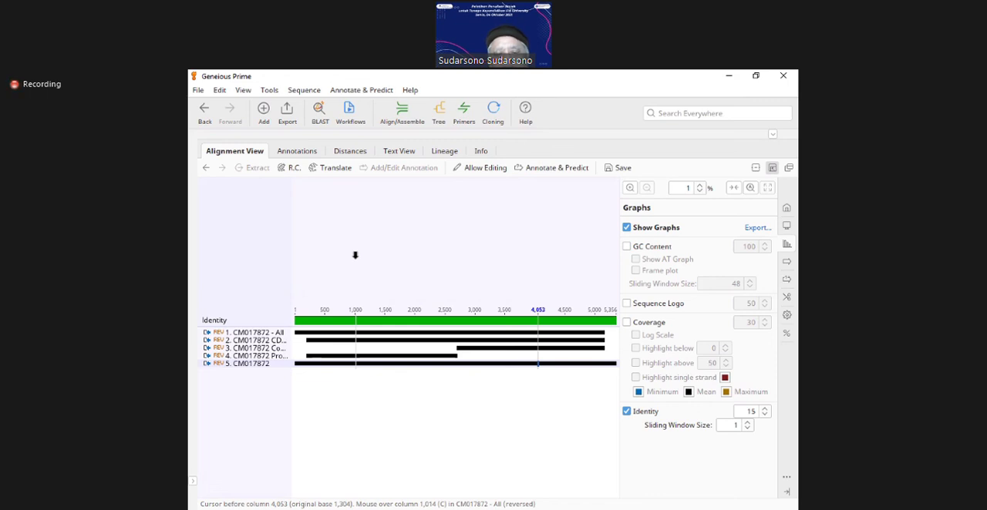
{"action": "right_click", "coordinate": [367, 214]}
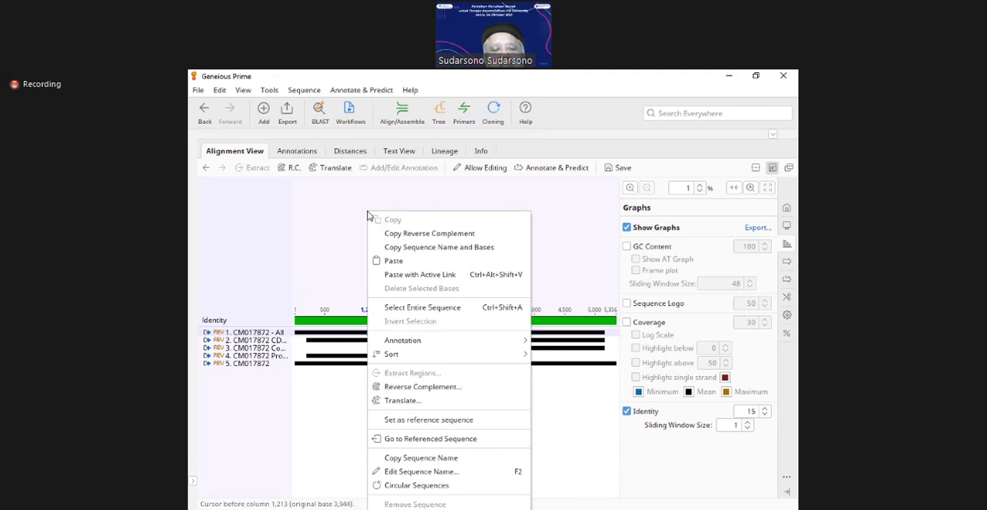
{"action": "left_click", "coordinate": [315, 212]}
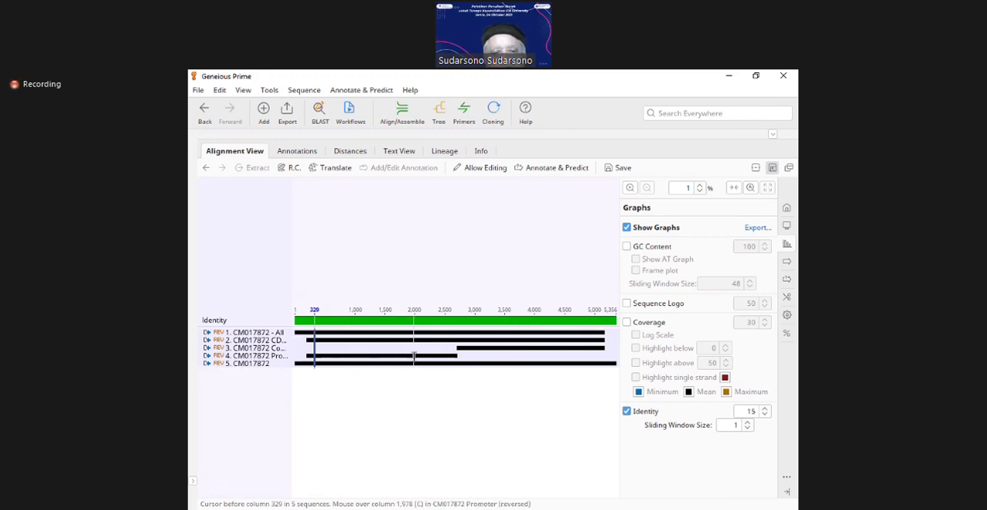
{"action": "left_click", "coordinate": [370, 289]}
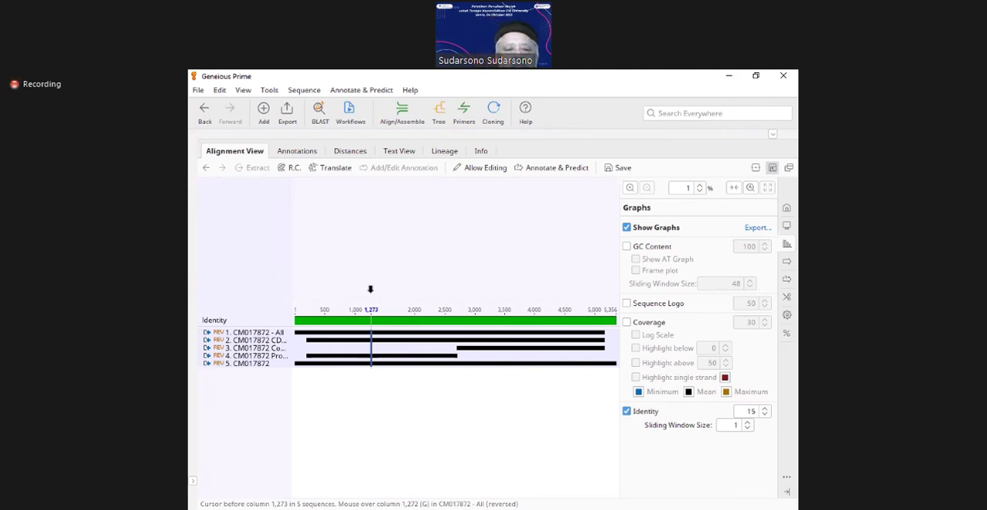
{"action": "left_click", "coordinate": [370, 289]}
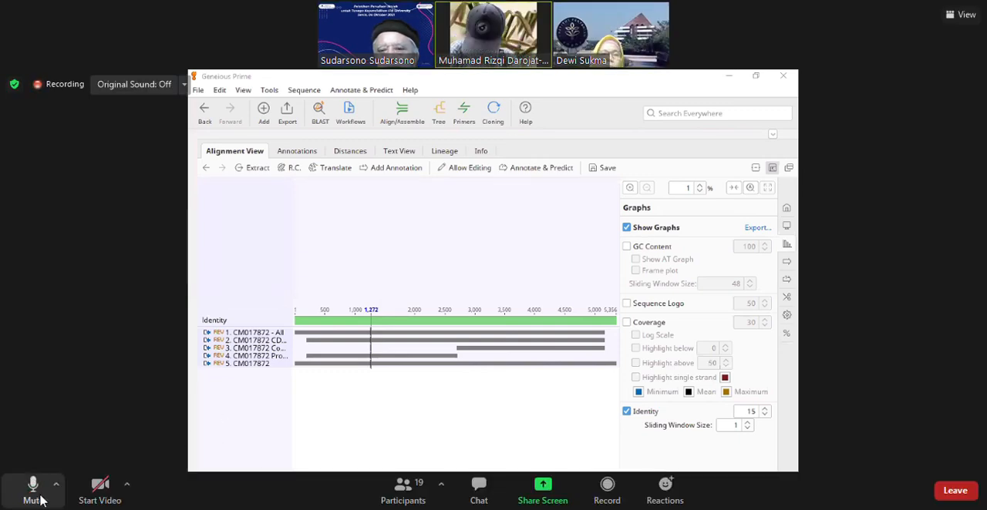
Step: Mute the microphone in the Zoom meeting
{"action": "left_click", "coordinate": [41, 500]}
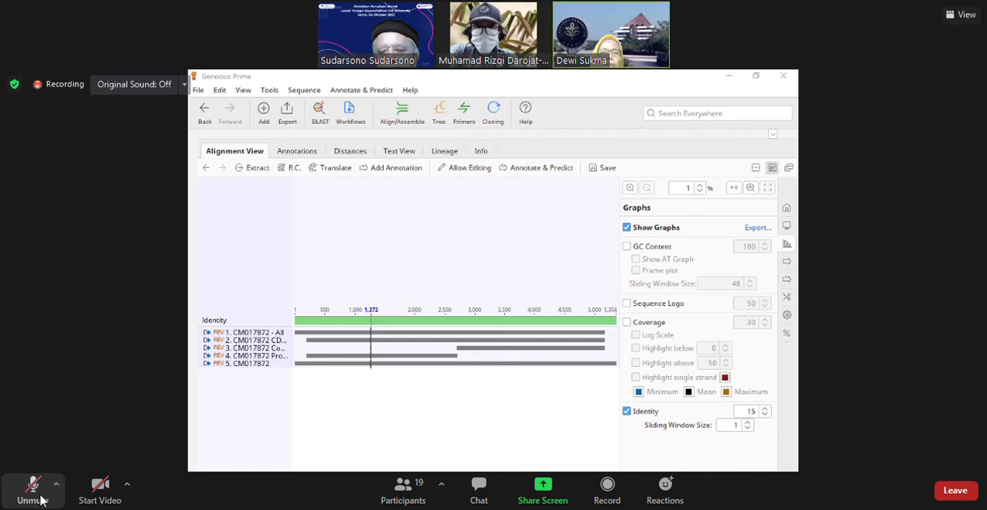